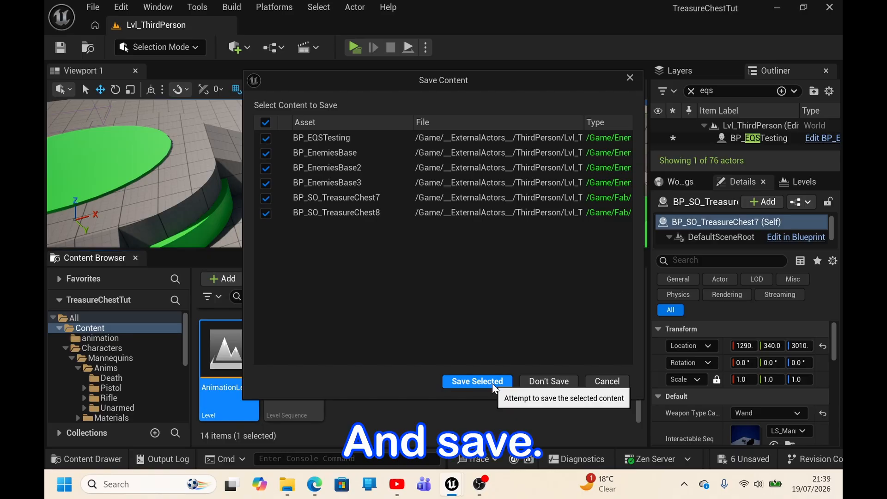
Step: Save all listed modified actors of the third-person level and continue into AnimationLevel
left_click(491, 383)
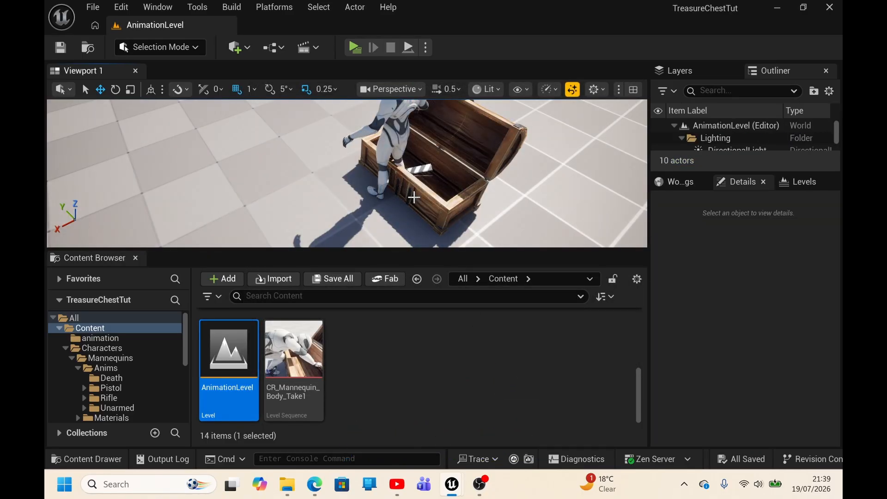
right_click_drag(414, 197, 408, 169)
scroll(414, 197, "down", 5)
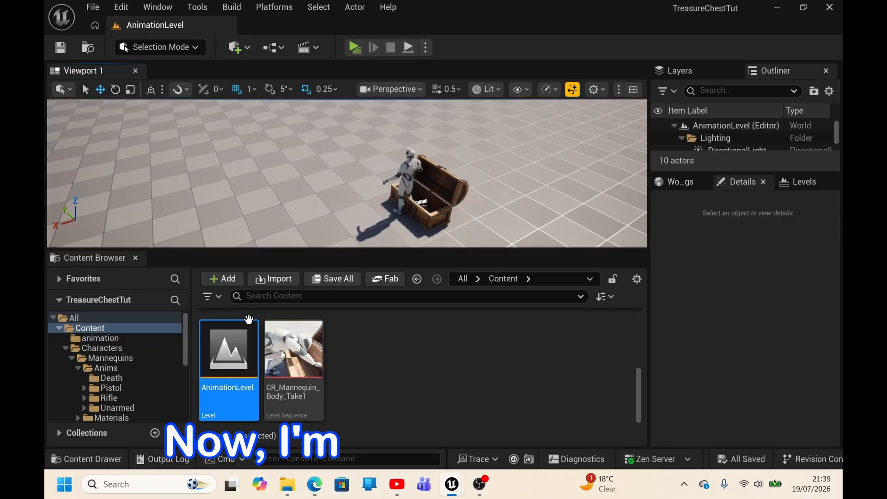
Step: Place the mannequin body control rig from the Characters/Mannequins/Rigs folder on the floor beside the treasure chest
left_click(117, 346)
left_click(108, 339)
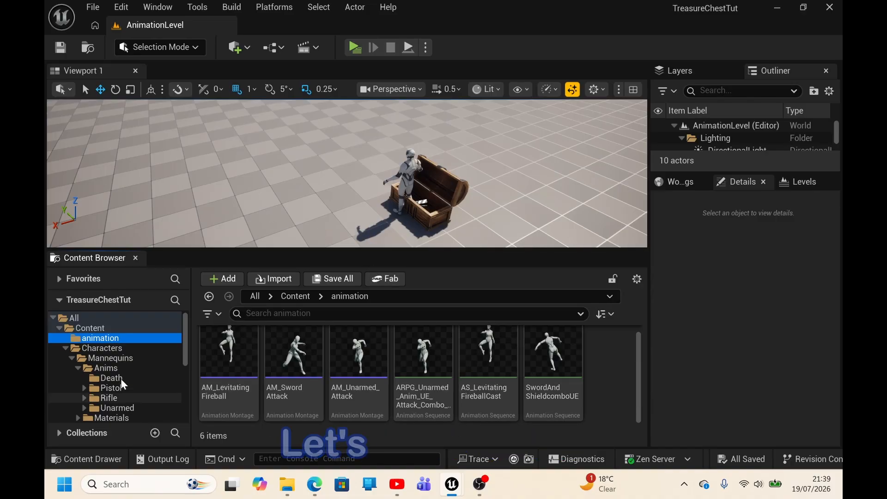
left_click(102, 347)
double_click(229, 353)
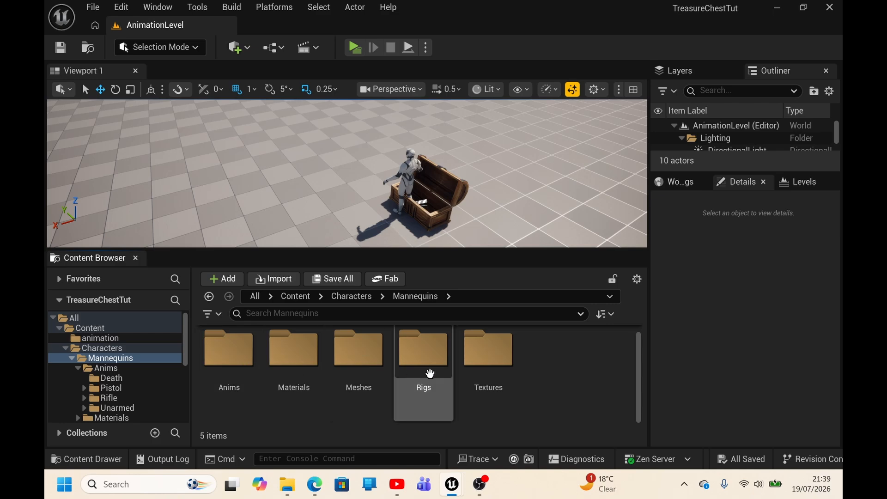
double_click(429, 373)
left_click(233, 385)
left_click_drag(233, 385, 248, 176)
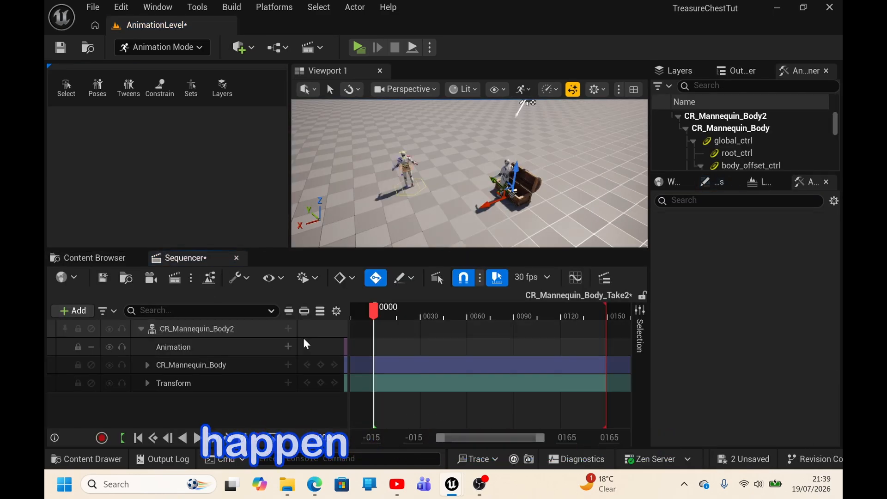
Step: Add the AS_LevitatingFireballCast animation to the Animation track of CR_Mannequin_Body2
left_click(287, 347)
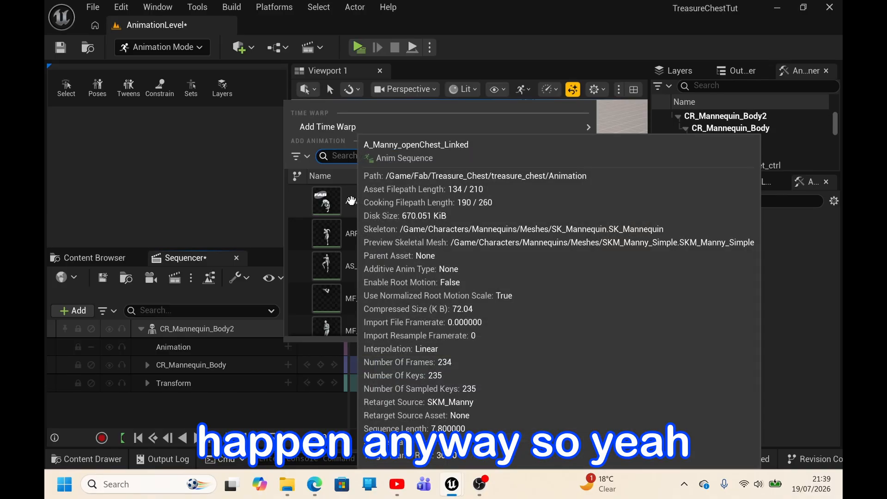
type("lev")
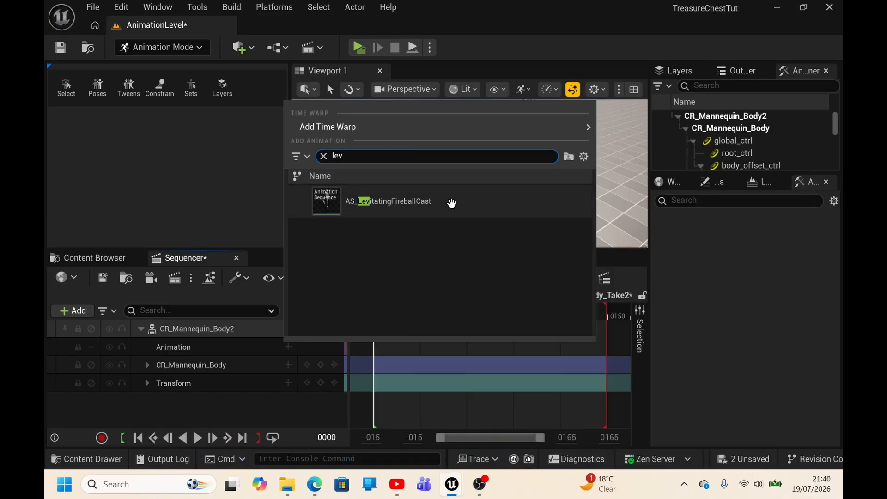
left_click(451, 203)
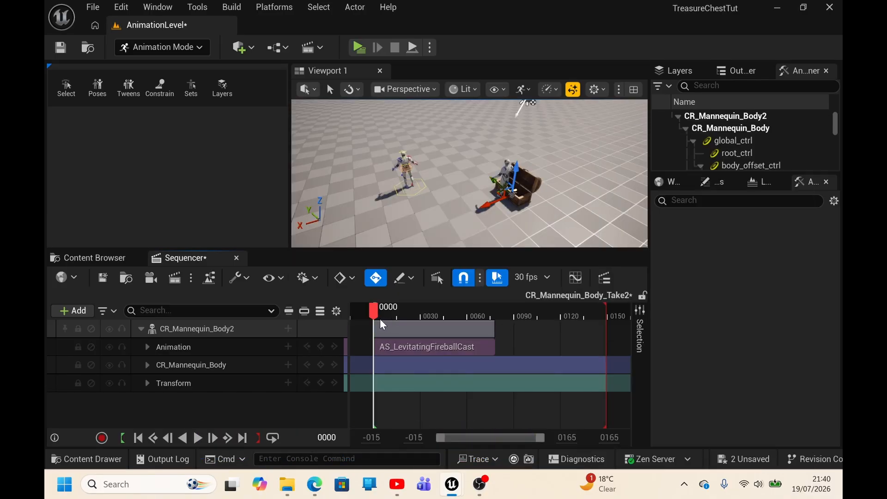
Step: Set the sequence's playback end to frame 78, where the AS_LevitatingFireballCast clip ends
left_click(198, 438)
left_click(200, 438)
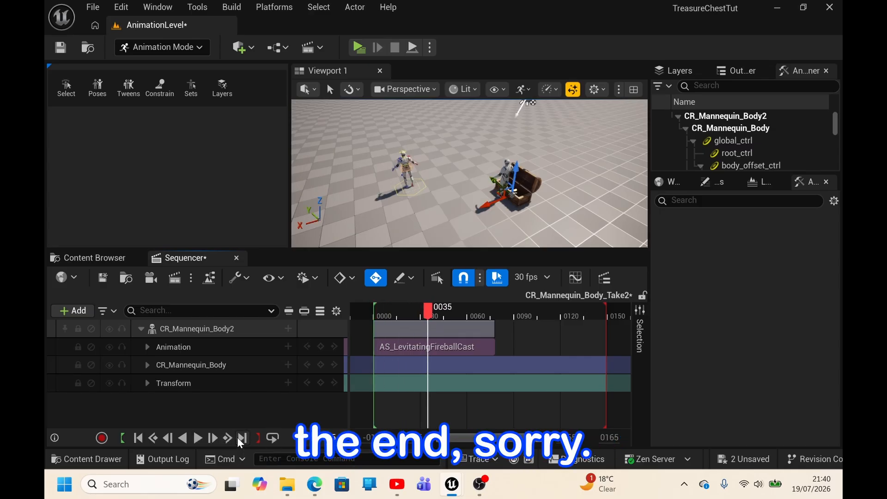
left_click(240, 437)
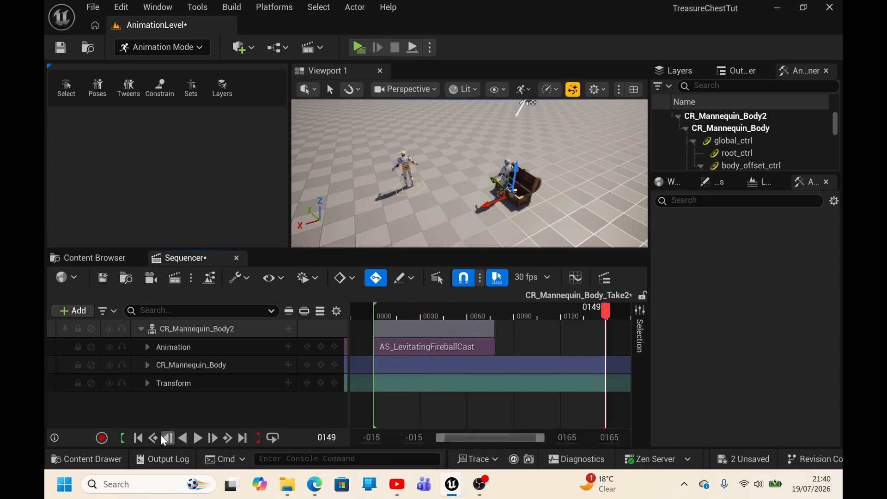
left_click(139, 438)
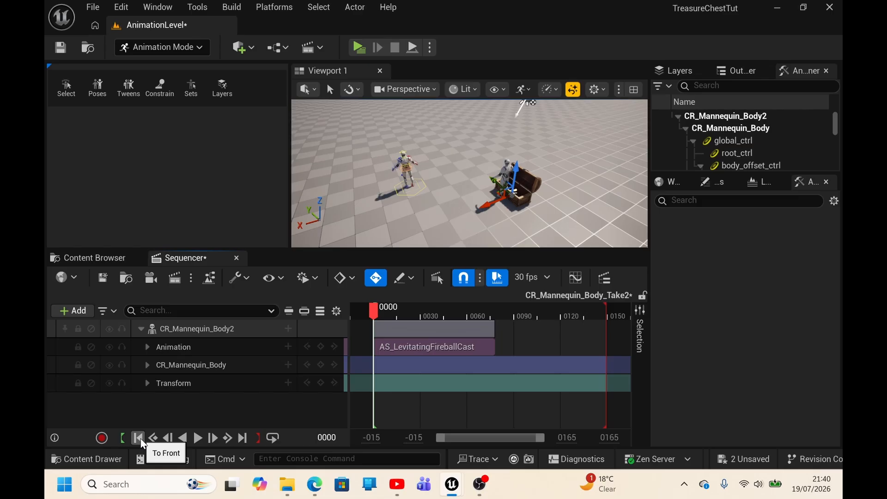
left_click(216, 441)
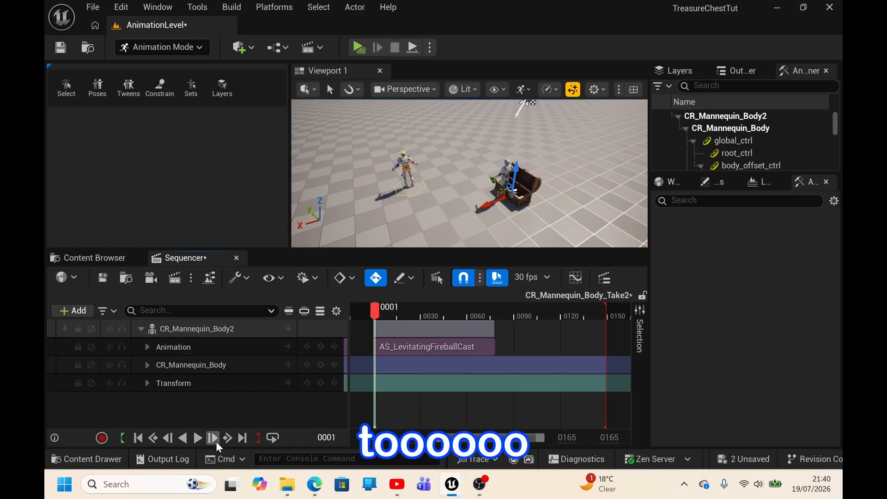
left_click(229, 438)
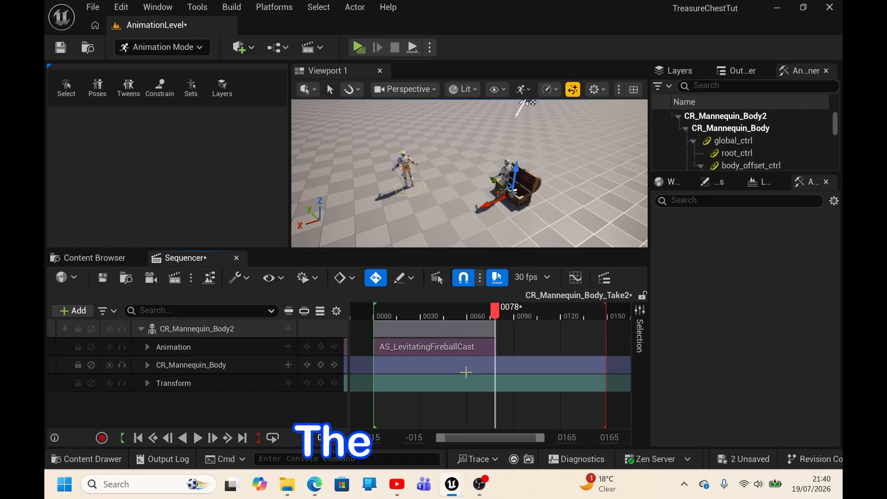
left_click(258, 439)
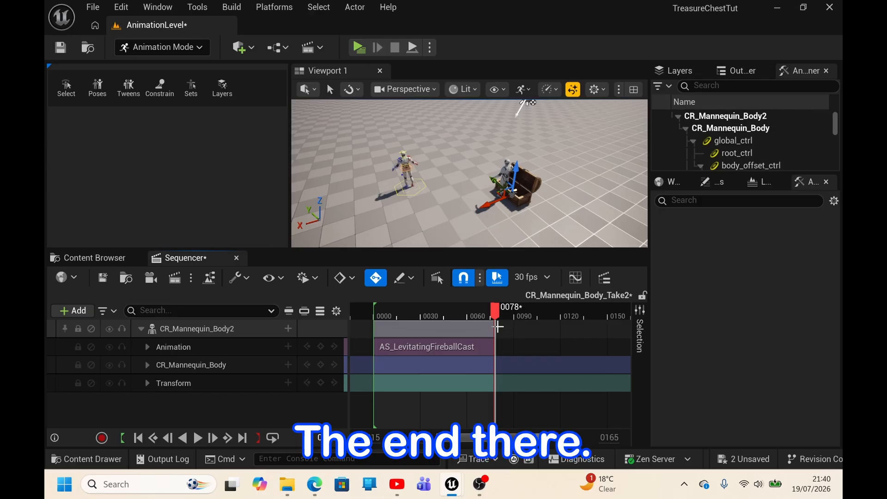
Step: Move the playhead to frame 50 and delete the CR_Mannequin_Body control rig track
left_click_drag(493, 314, 451, 314)
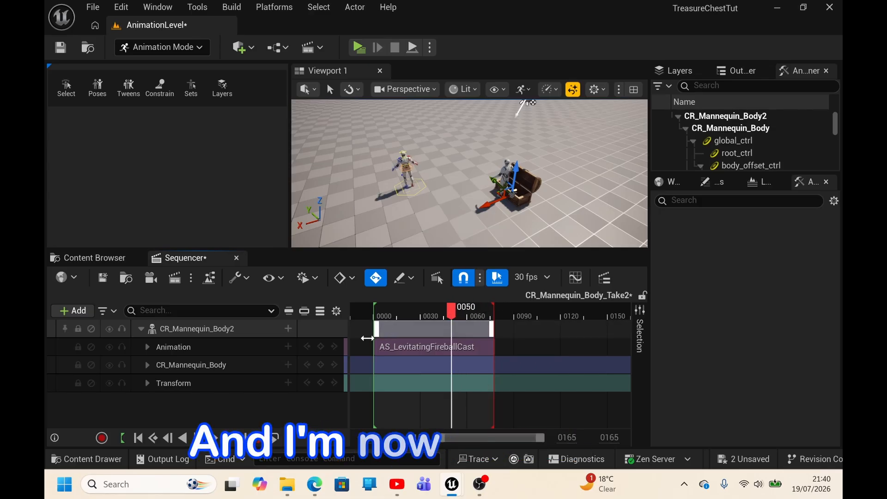
left_click(246, 363)
key("Delete")
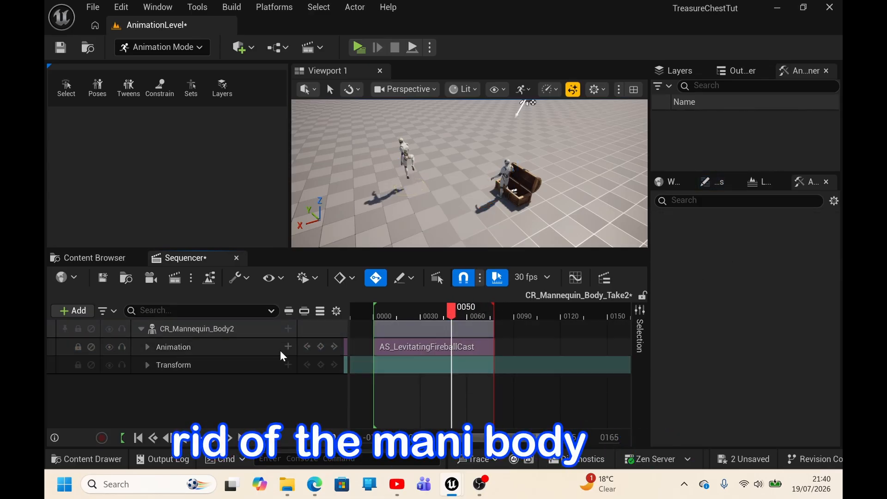
Step: Bake the animation of CR_Mannequin_Body2 to the CR_Mannequin_Body control rig with key reduction off and control reset on
right_click(254, 327)
mouse_move(320, 314)
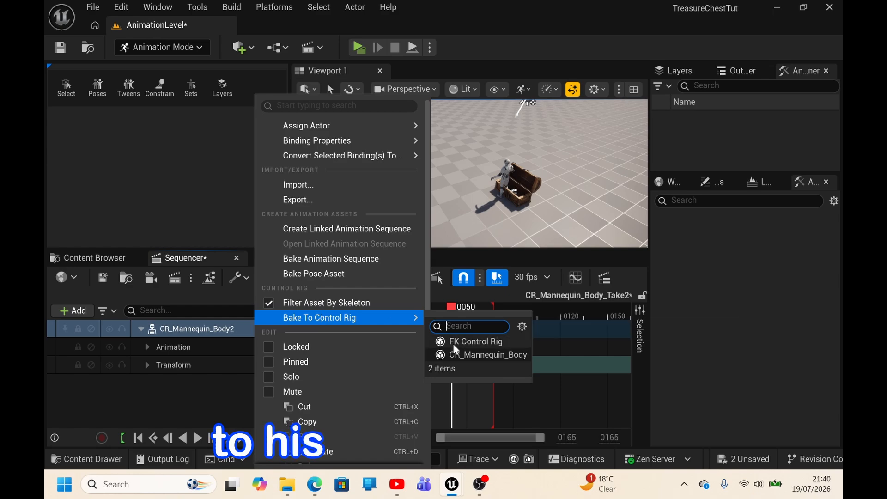
left_click(464, 354)
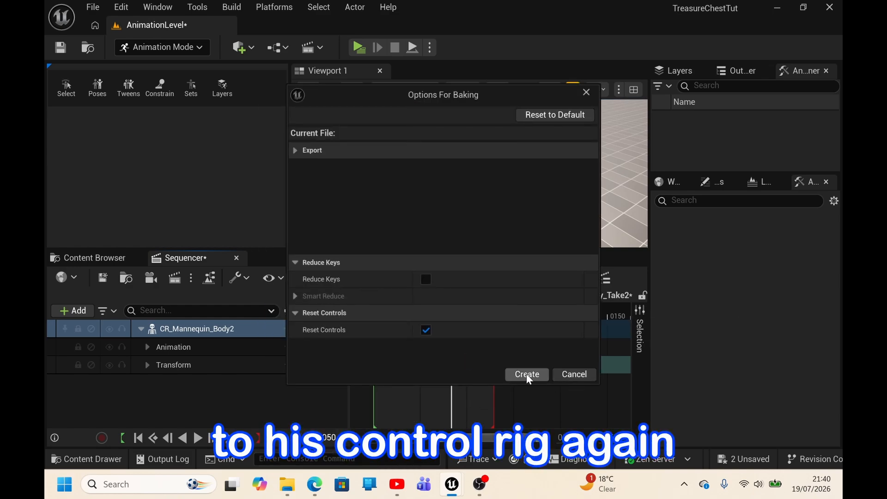
left_click(526, 375)
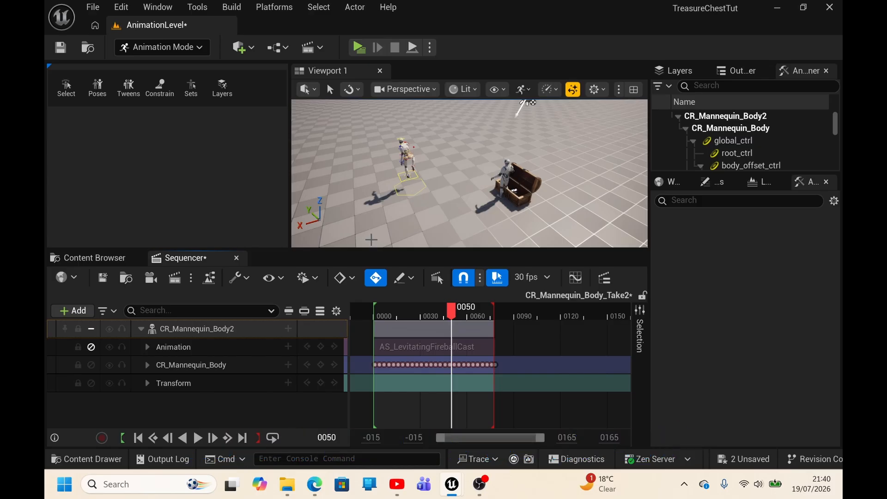
Step: Widen the viewport and examine the baked rig's right arm and hand pose at frame 50, selecting hand_r_fk_ctrl
key("w")
right_click_drag(393, 206, 554, 187)
mouse_move(454, 212)
right_mouse_down()
mouse_move(450, 236)
mouse_move(480, 222)
mouse_move(454, 212)
mouse_move(450, 161)
mouse_move(454, 212)
mouse_move(441, 206)
right_mouse_up()
key("w")
key("w")
key("s")
key("w")
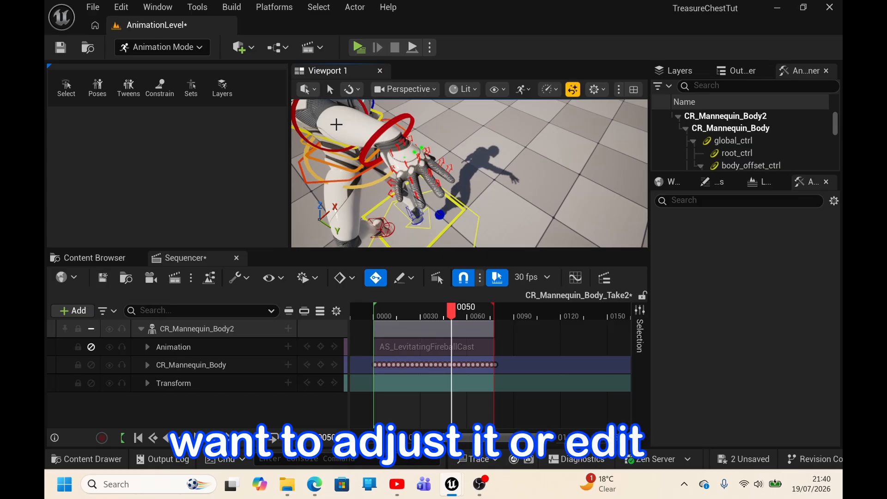
left_click_drag(294, 125, 216, 131)
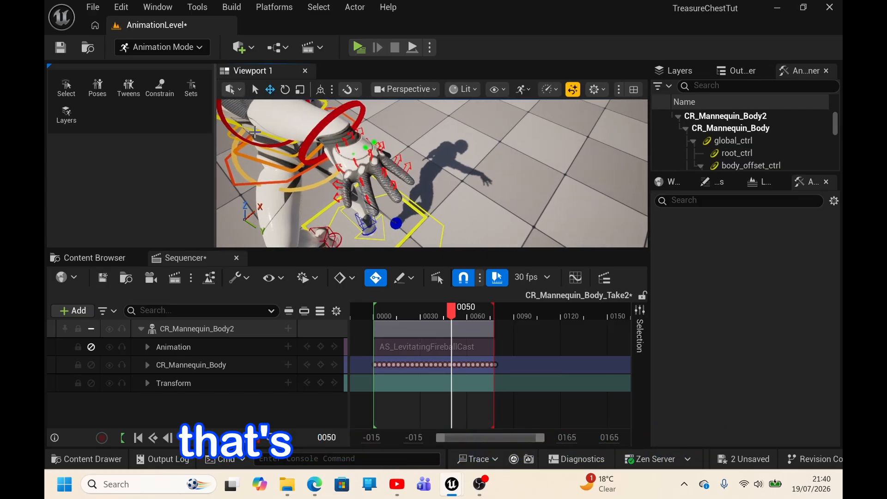
key("s")
right_click_drag(420, 120, 365, 99)
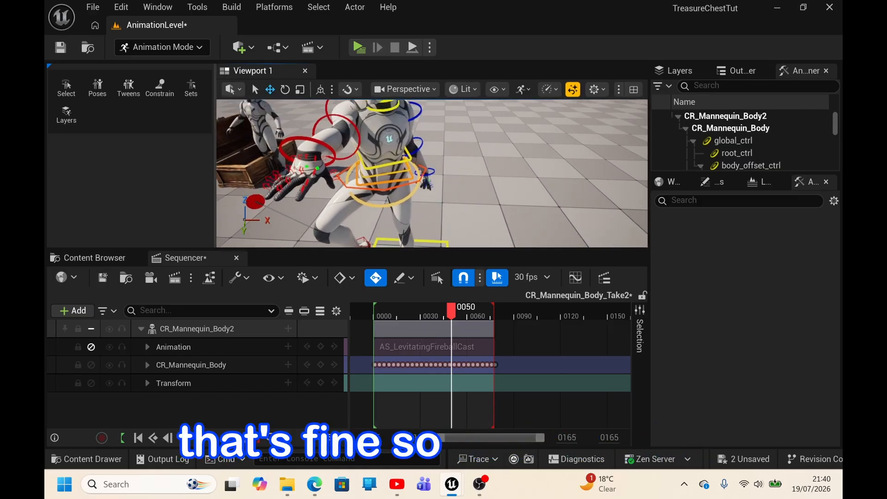
left_click(288, 364)
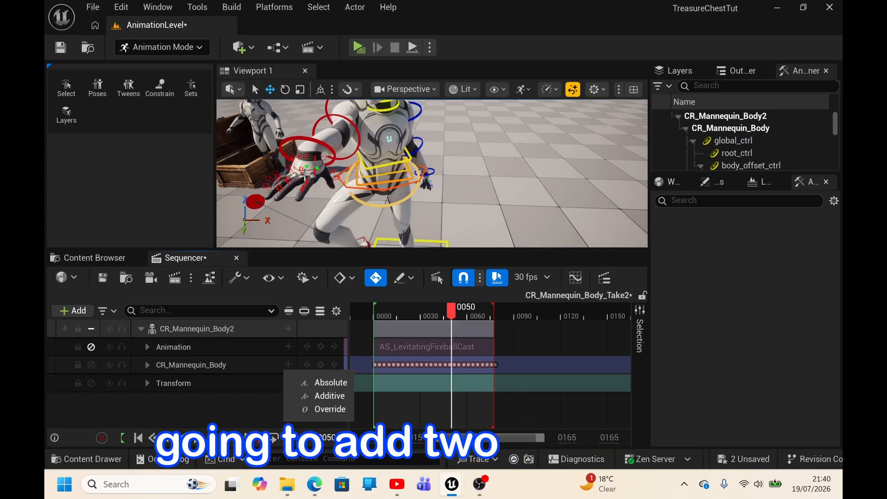
right_click_drag(301, 169, 510, 134)
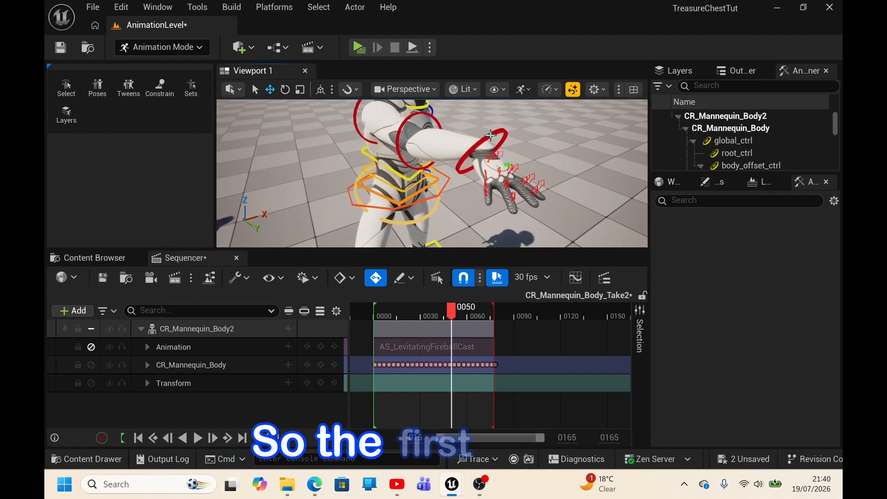
left_click(496, 150)
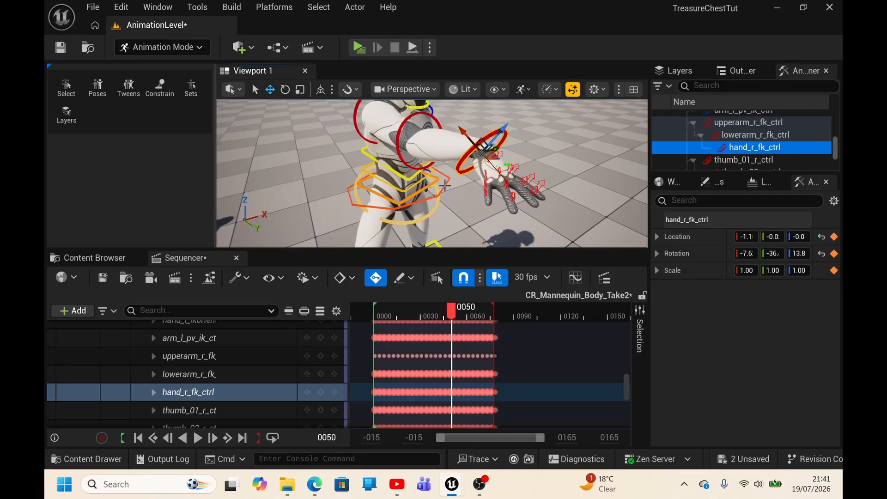
right_click_drag(492, 176, 577, 226)
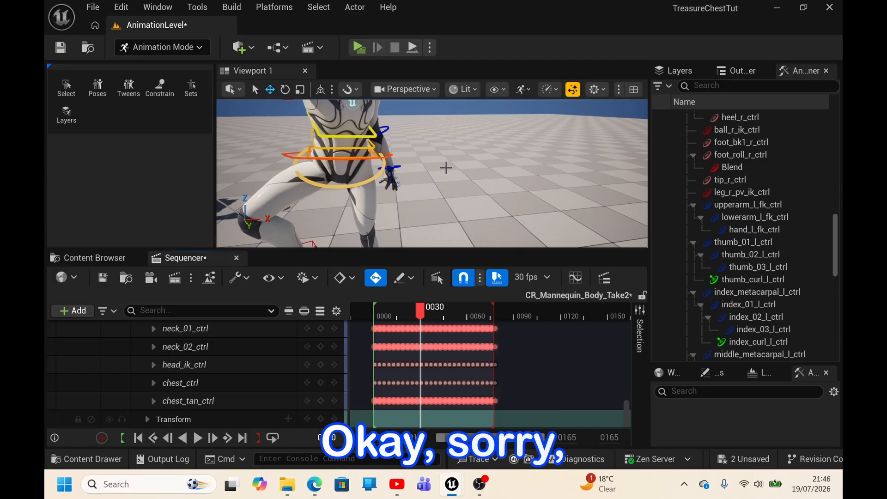
Step: Select all right-hand finger controls from thumb_01_r_ctrl through pinky_curl_r_ctrl, expanding the middle, ring and pinky groups
right_click_drag(447, 168, 545, 199)
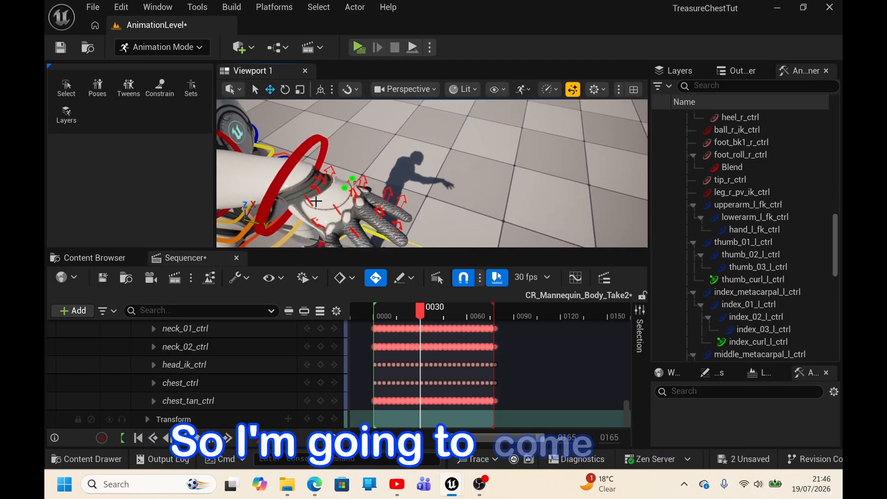
left_click(351, 179)
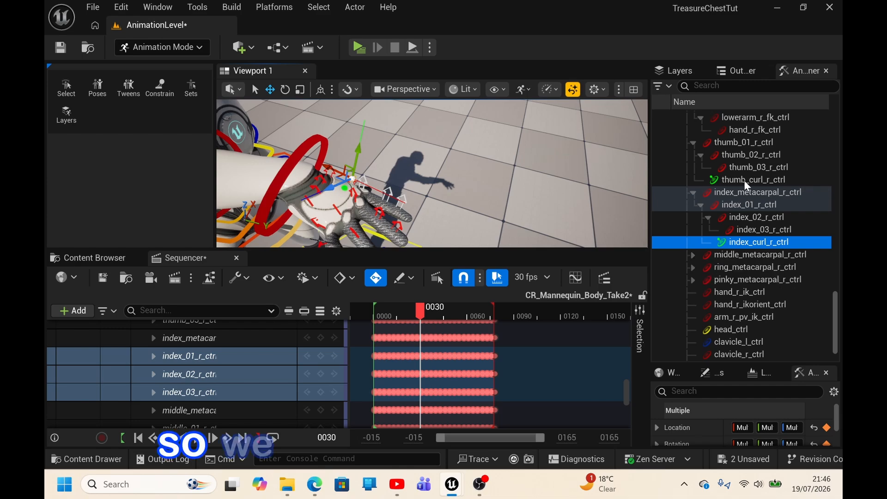
scroll(751, 178, "up", 1)
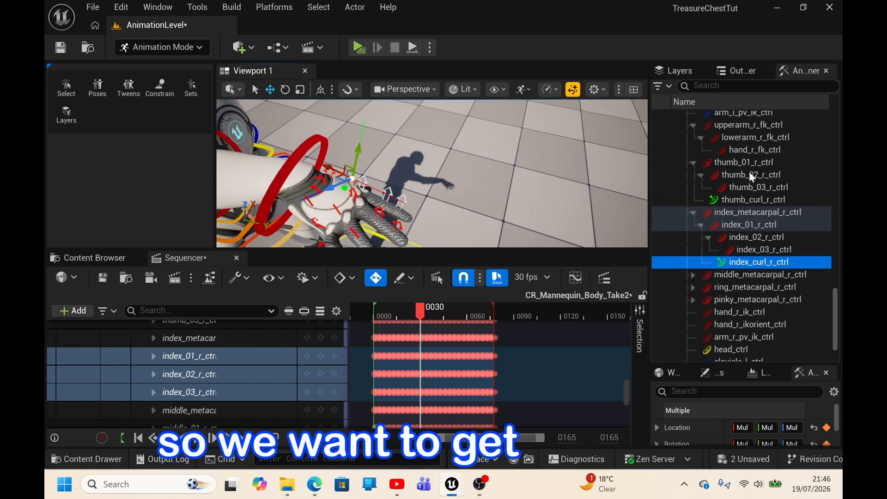
left_click(725, 165)
left_click(693, 276)
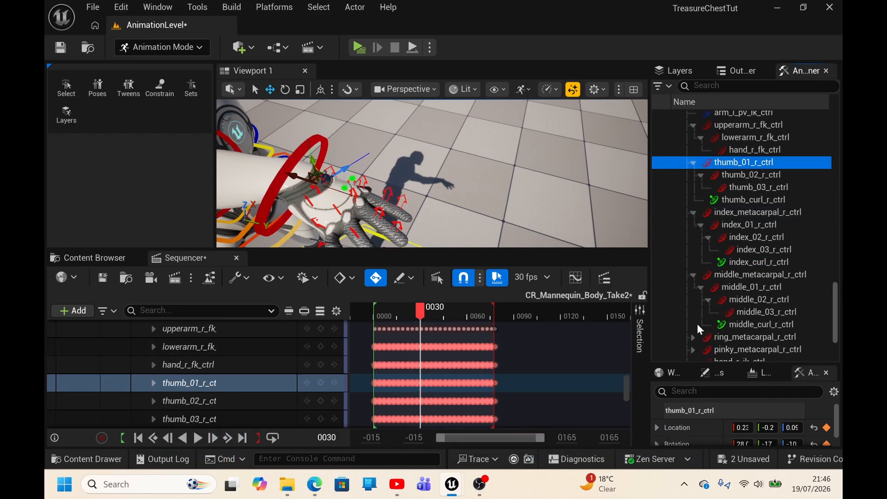
left_click(693, 336)
scroll(699, 351, "down", 4)
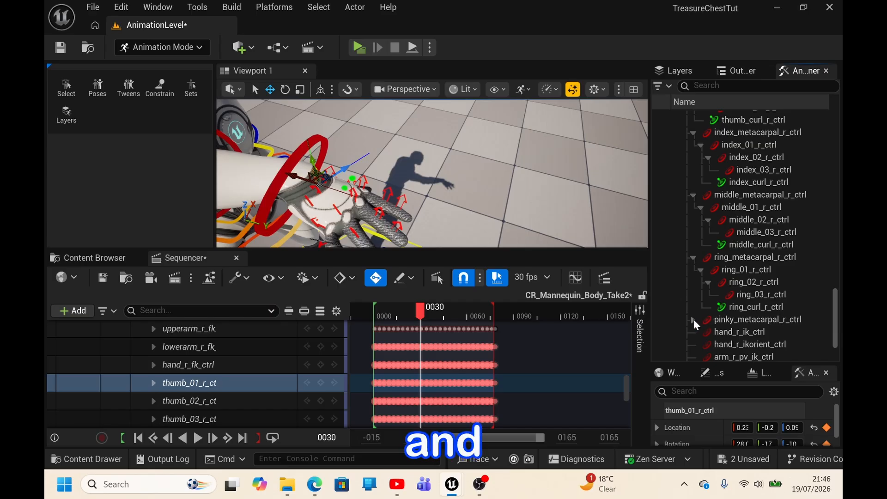
left_click(693, 320)
scroll(714, 305, "down", 3)
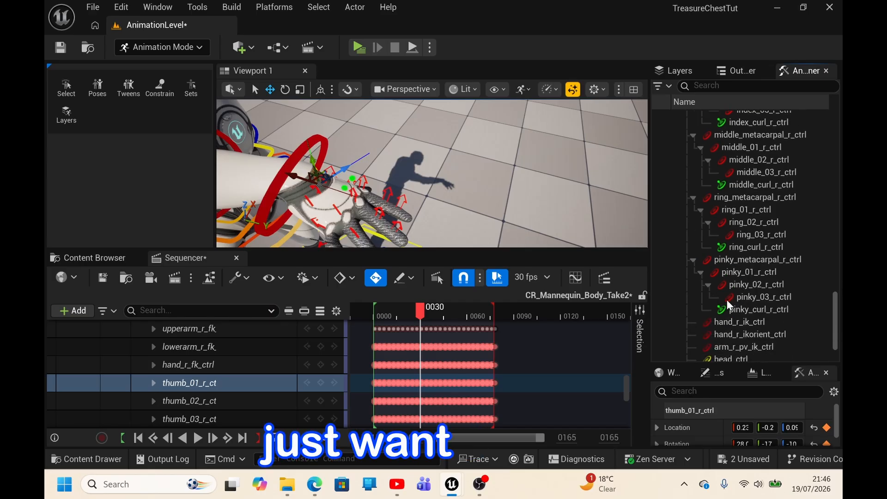
left_click(771, 313, "shift")
scroll(760, 264, "up", 4)
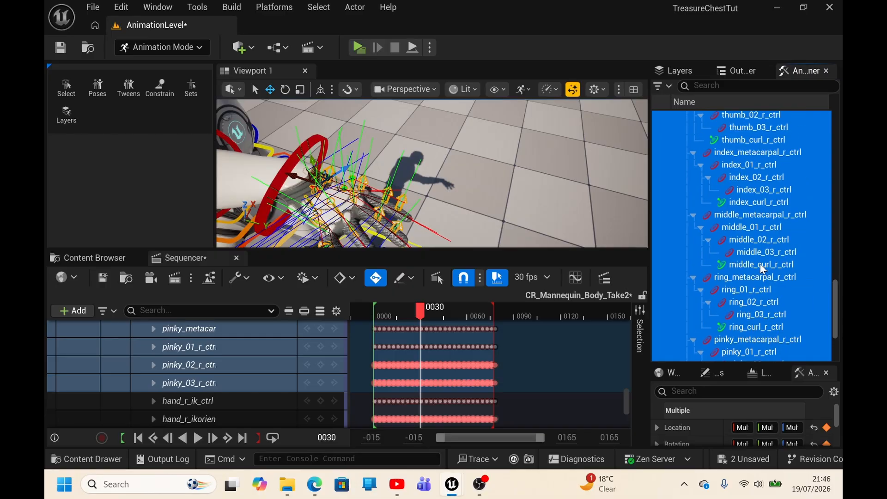
Step: Add a new additive animation layer for the selected right-hand finger controls
mouse_move(541, 183)
right_mouse_down()
mouse_move(534, 208)
mouse_move(554, 198)
mouse_move(540, 183)
right_mouse_up()
left_click(66, 115)
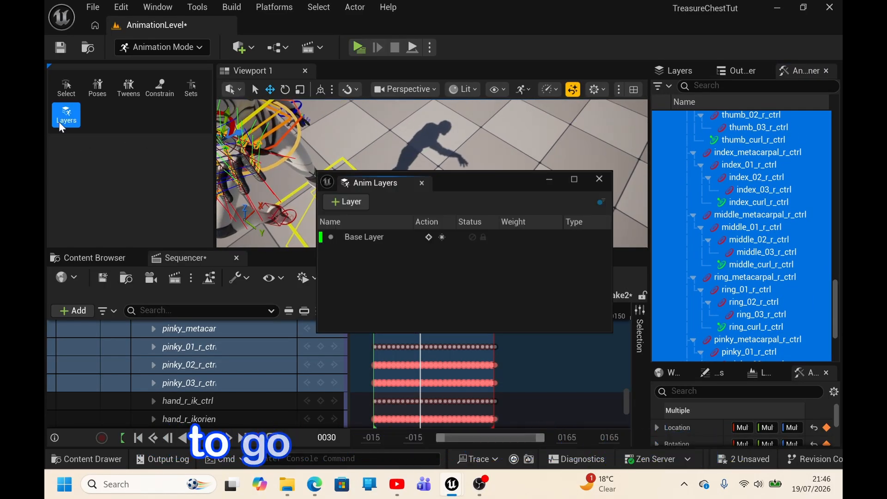
left_click(346, 206)
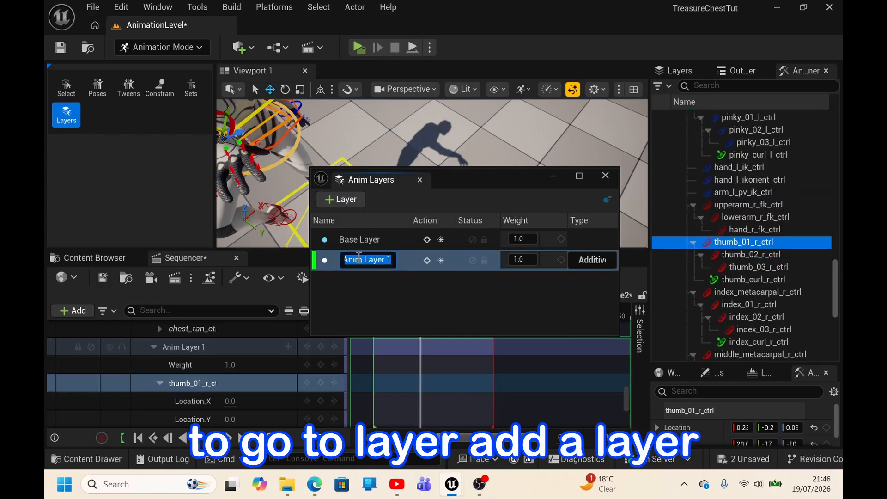
Step: Rename the new animation layer RightFingers and set its type to Override
type("Ri")
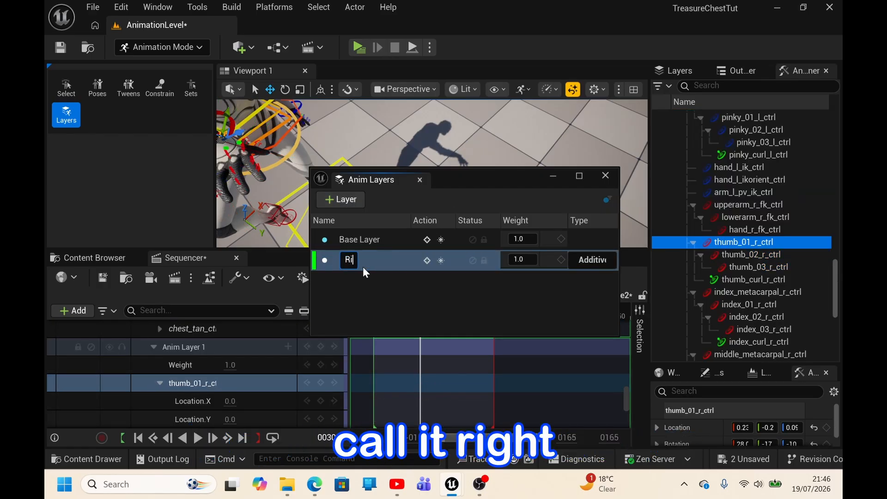
type("ghtFingers")
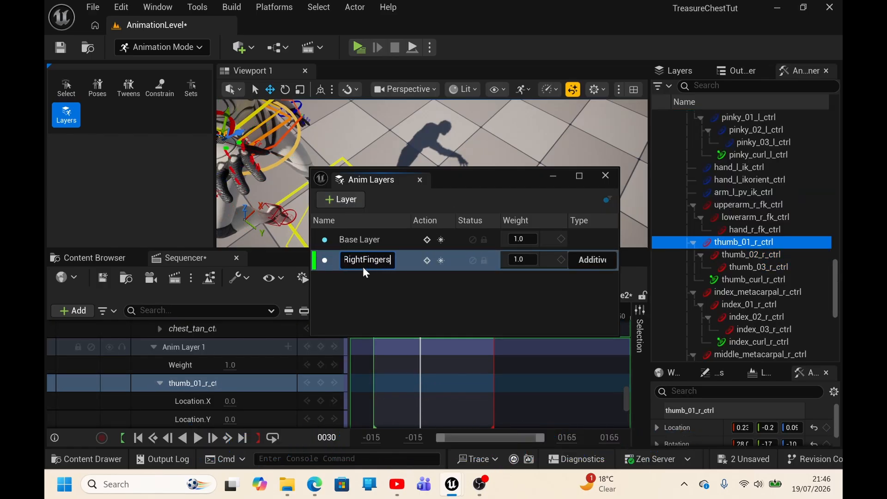
key("Return")
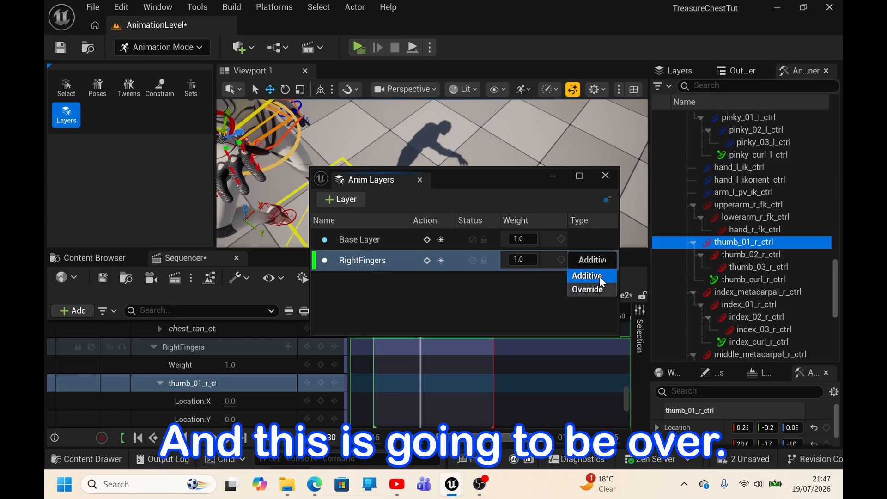
left_click(602, 290)
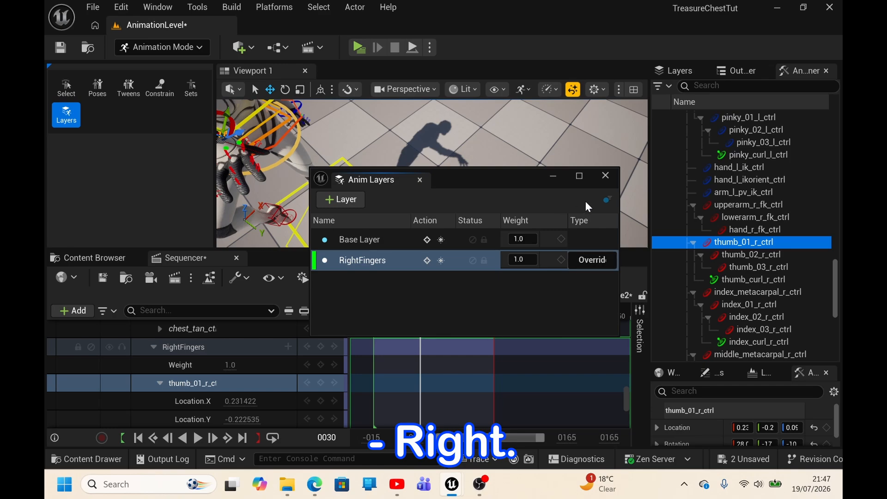
left_click(605, 175)
Step: Examine the right hand up close and the index, ring and pinky control tracks in the RightFingers layer
key("f")
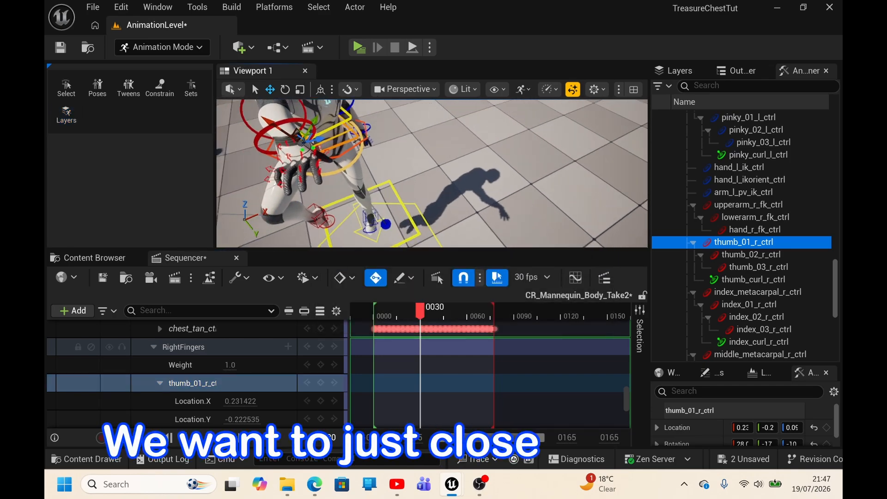
right_click_drag(471, 162, 522, 161)
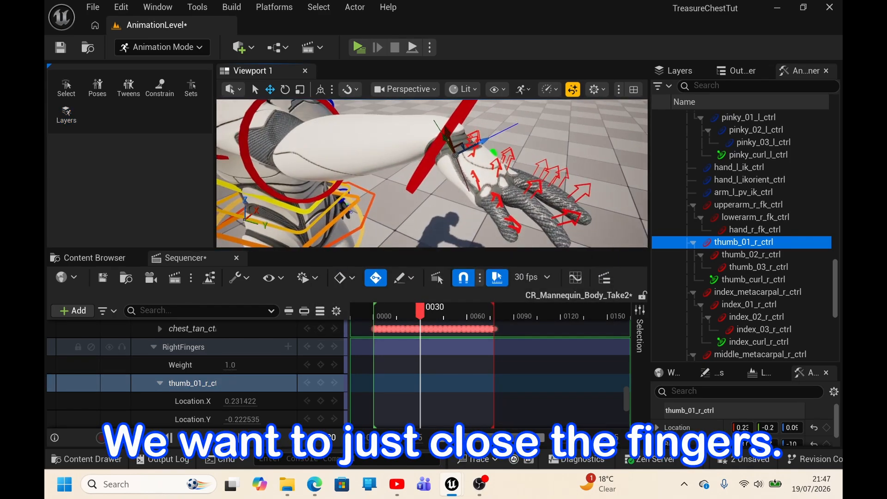
left_click(495, 153)
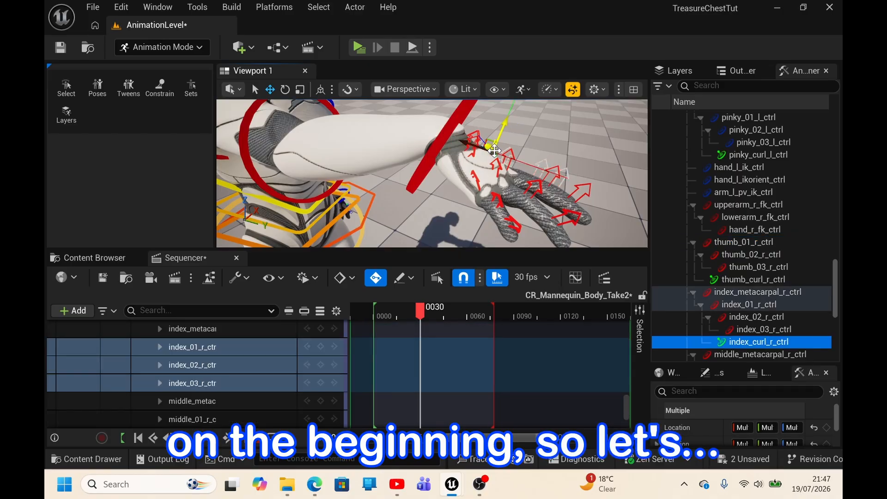
right_click_drag(511, 182, 448, 240)
scroll(299, 359, "up", 6)
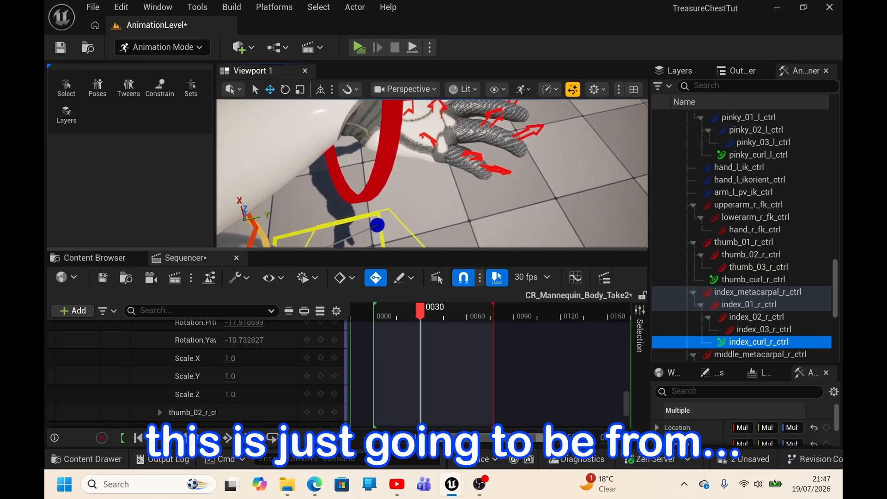
scroll(225, 387, "down", 8)
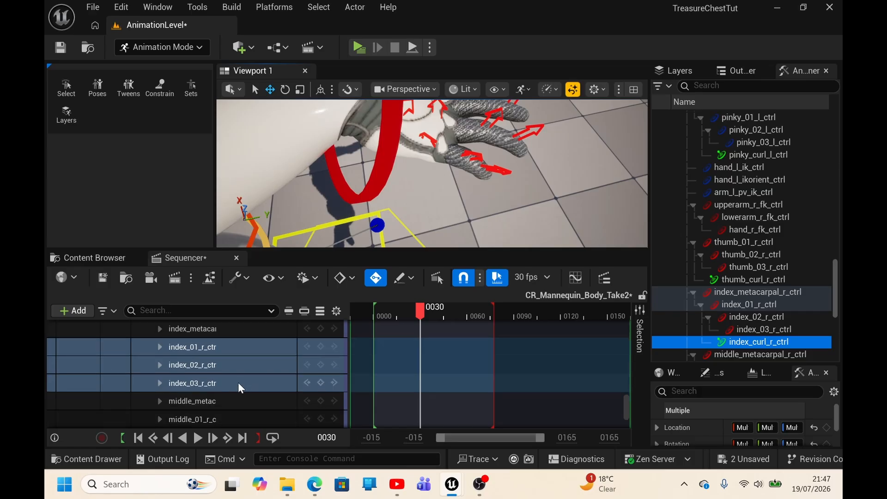
scroll(221, 369, "down", 3)
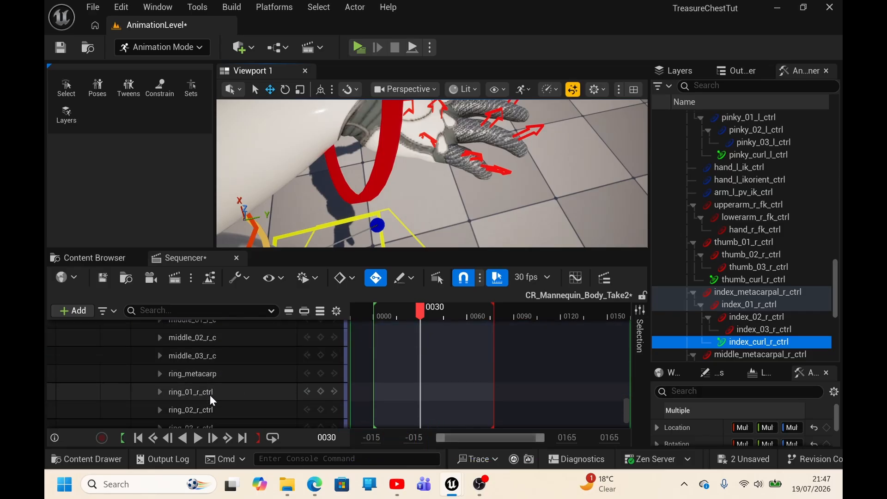
scroll(211, 385, "down", 1)
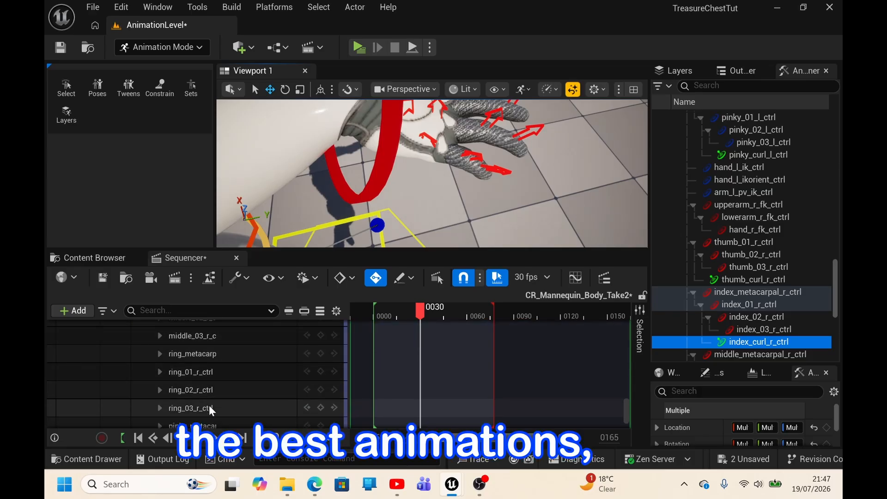
left_click(210, 407)
scroll(210, 405, "down", 4)
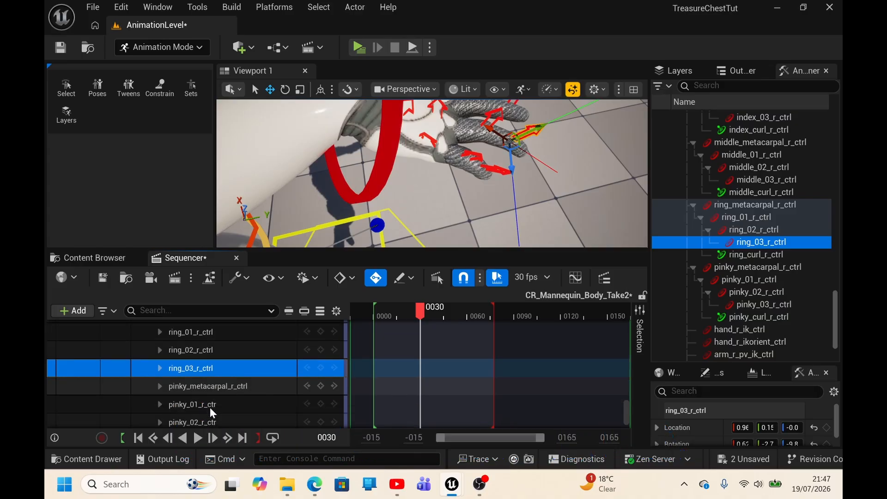
left_click(210, 402)
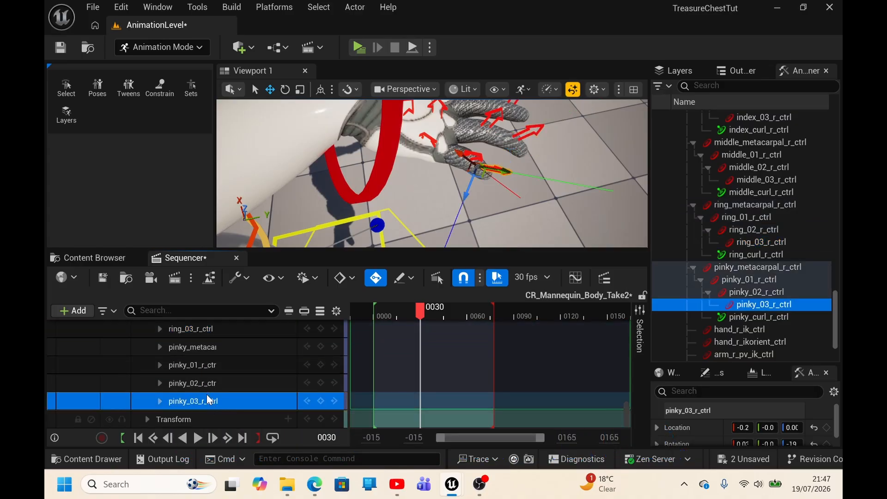
left_click(207, 381)
Step: Try rotating pinky_metacarpal_r_ctrl at frame 30 on the RightFingers layer
left_click(204, 345)
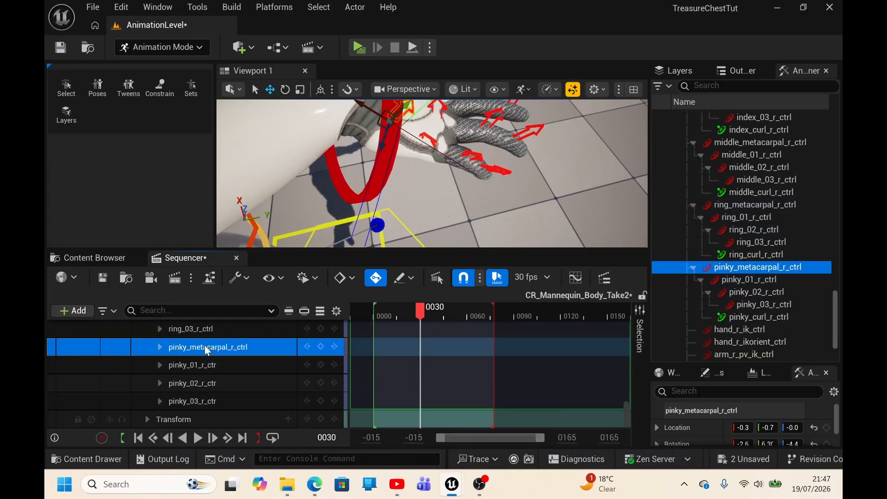
right_click_drag(422, 156, 426, 134)
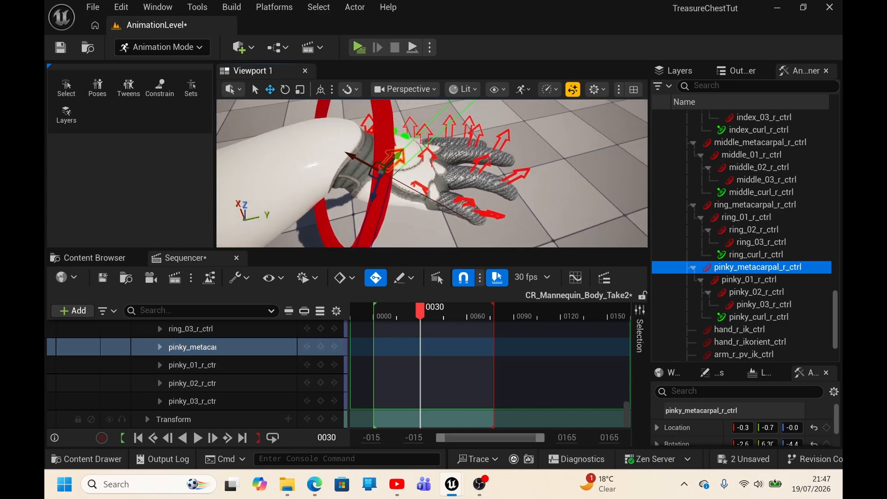
left_click_drag(347, 158, 364, 135)
key("e")
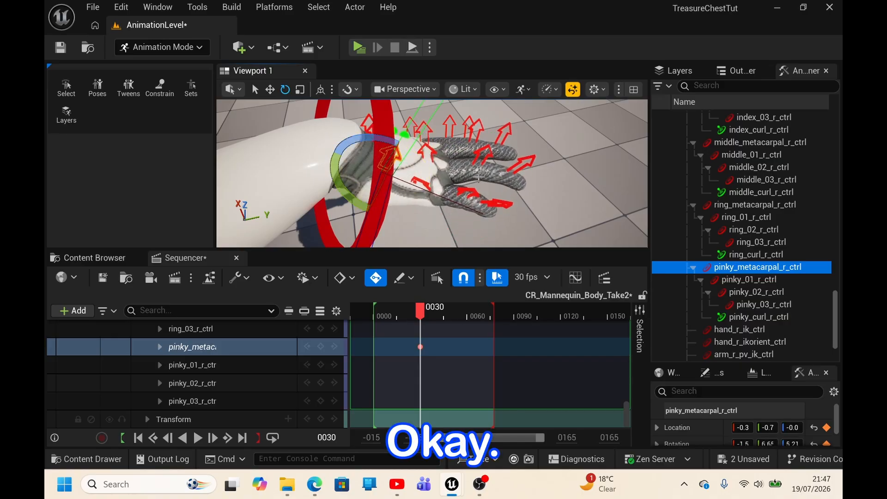
mouse_move(478, 178)
right_mouse_down()
mouse_move(501, 190)
mouse_move(484, 173)
mouse_move(473, 178)
right_mouse_up()
Step: Delete the pinky_metacarpal_r_ctrl key at frame 30
left_click(739, 318, "shift")
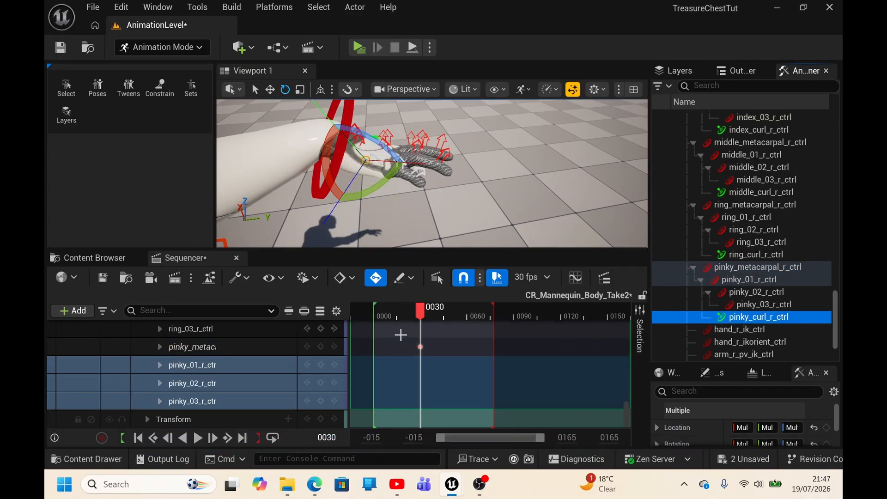
left_click(422, 348)
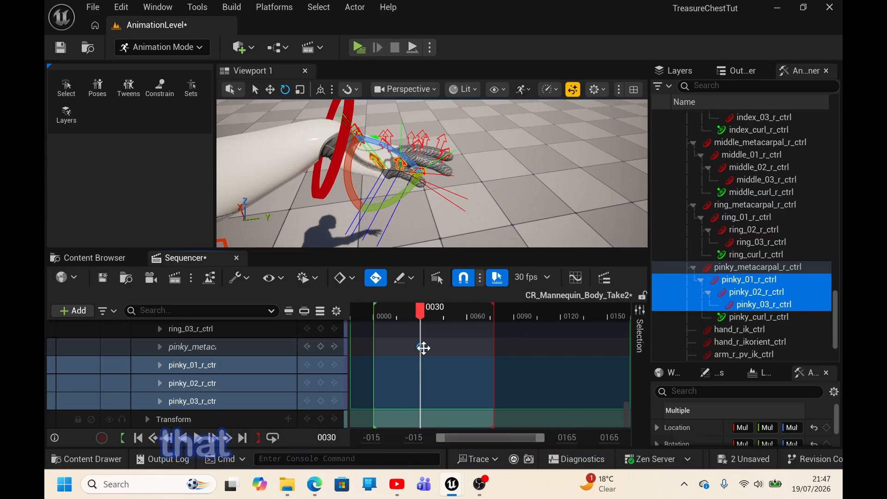
key("Delete")
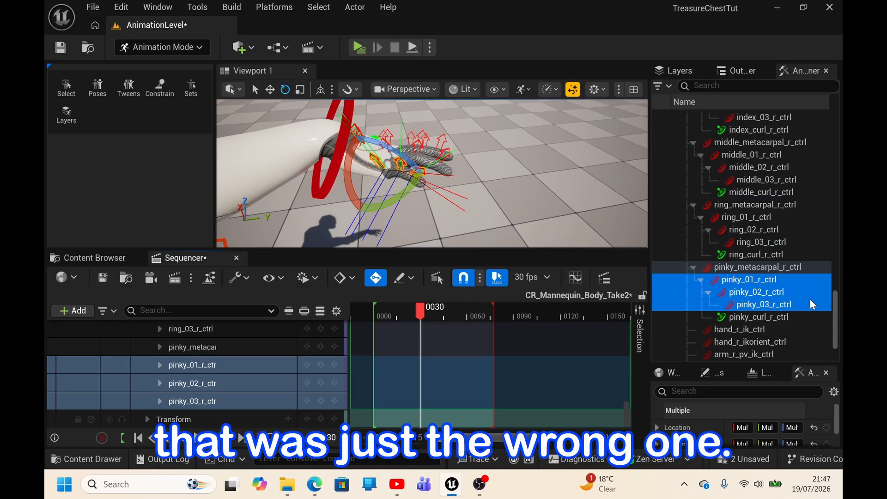
Step: Curl the right pinky and ring fingers inward at frame 30 by rotating pinky_curl_r_ctrl and ring_curl_r_ctrl
left_click(776, 318)
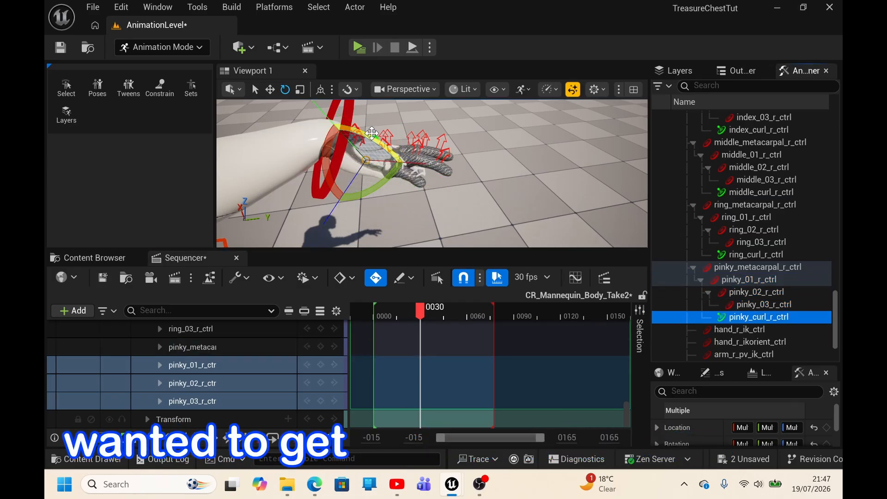
left_click_drag(368, 135, 397, 154)
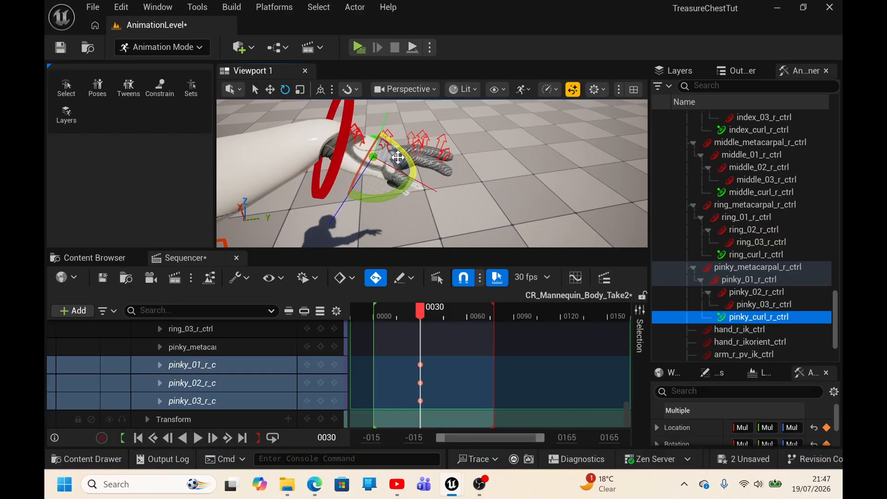
left_click(750, 257)
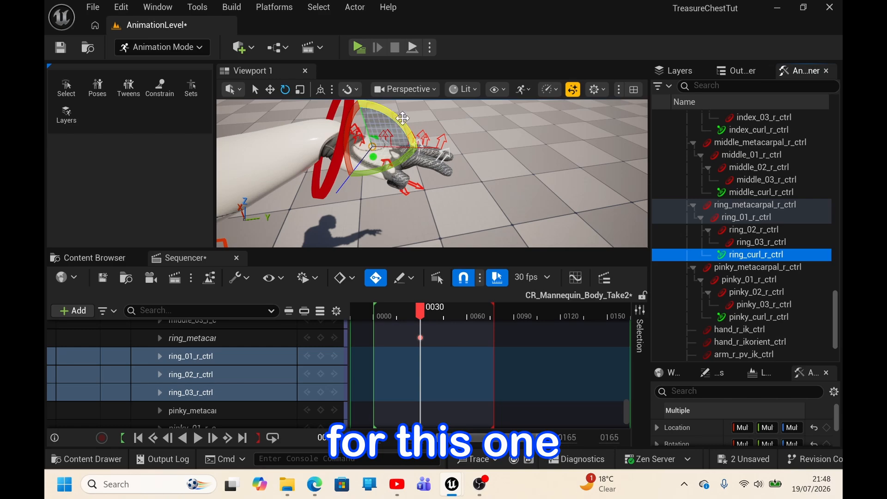
left_click_drag(403, 118, 409, 197)
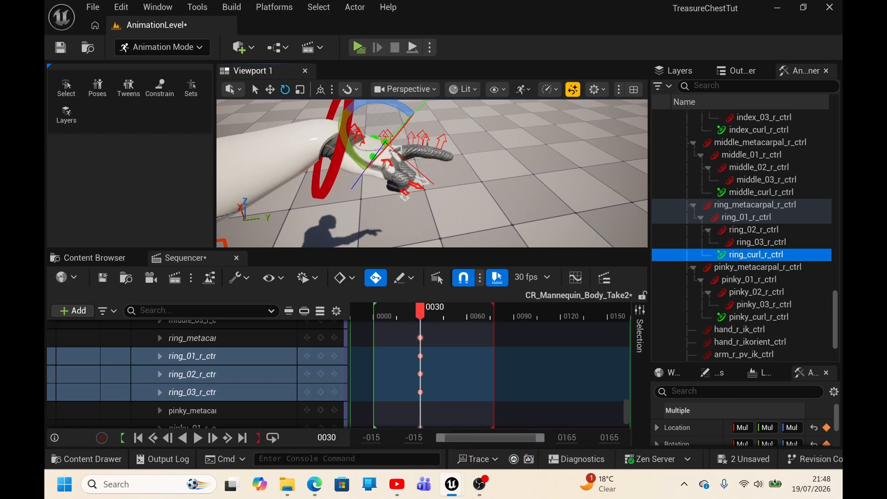
Step: Curl the right middle finger inward at frame 30 by rotating middle_curl_r_ctrl
right_click_drag(441, 151, 446, 140)
left_click(739, 191)
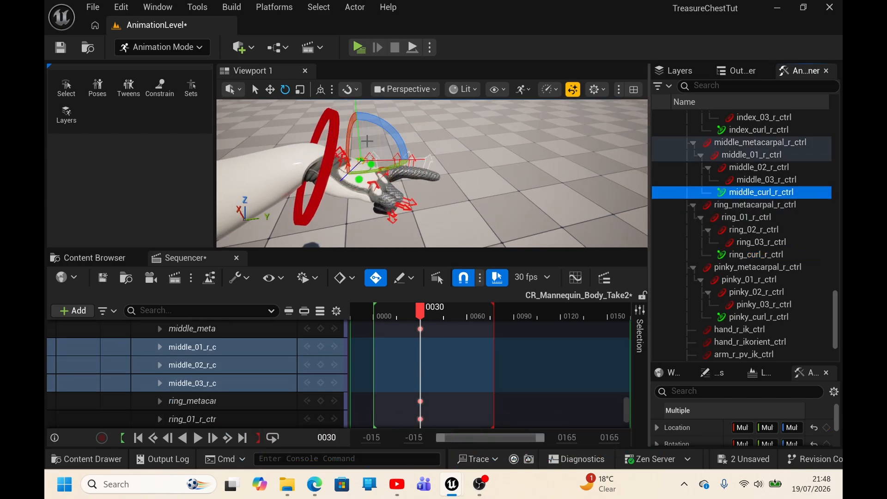
left_click_drag(384, 124, 340, 113)
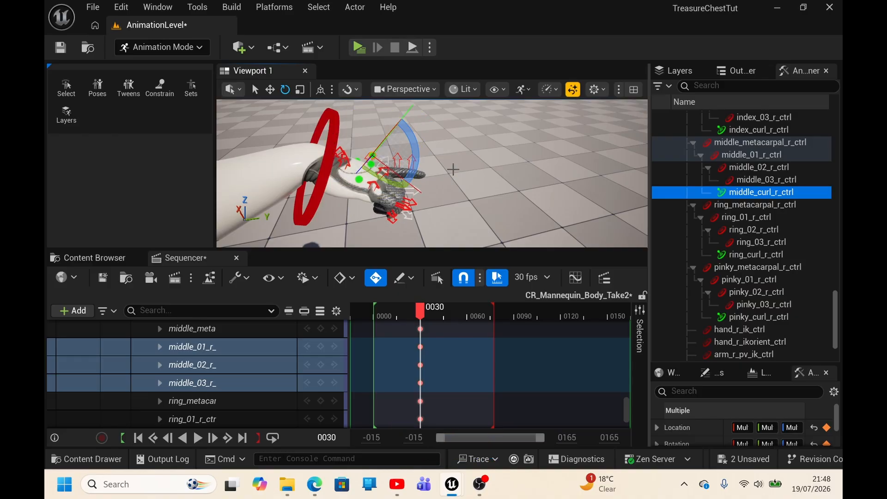
mouse_move(453, 170)
right_mouse_down()
mouse_move(443, 150)
mouse_move(457, 185)
mouse_move(465, 177)
right_mouse_up()
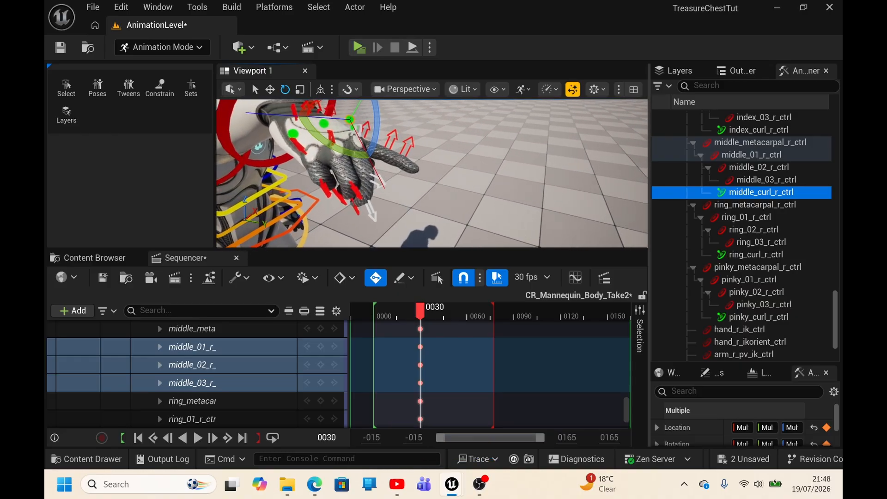
right_click_drag(387, 188, 390, 158)
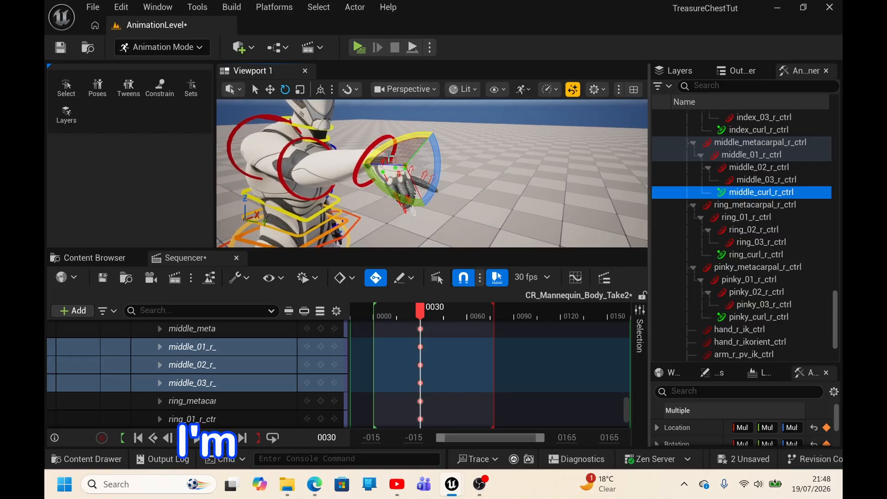
left_click_drag(401, 137, 403, 138)
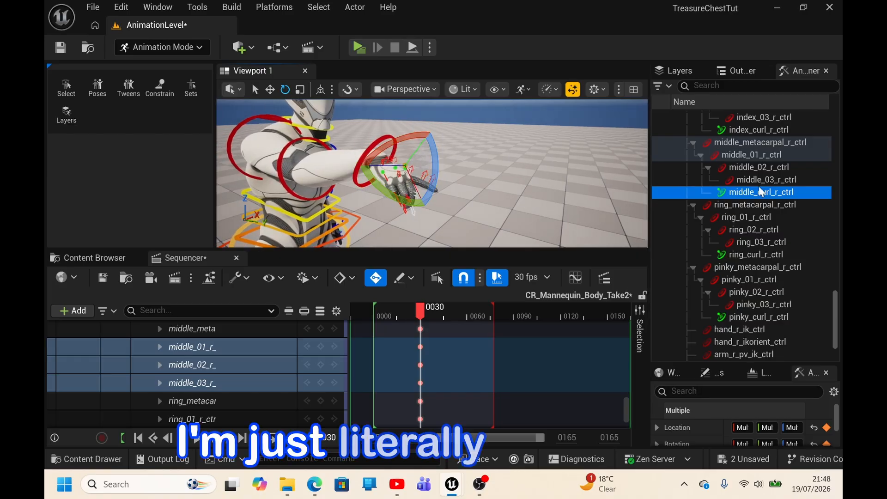
Step: Curl the right index finger inward at frame 30 with index_curl_r_ctrl, closing it by about a further 28 degrees
left_click(754, 130)
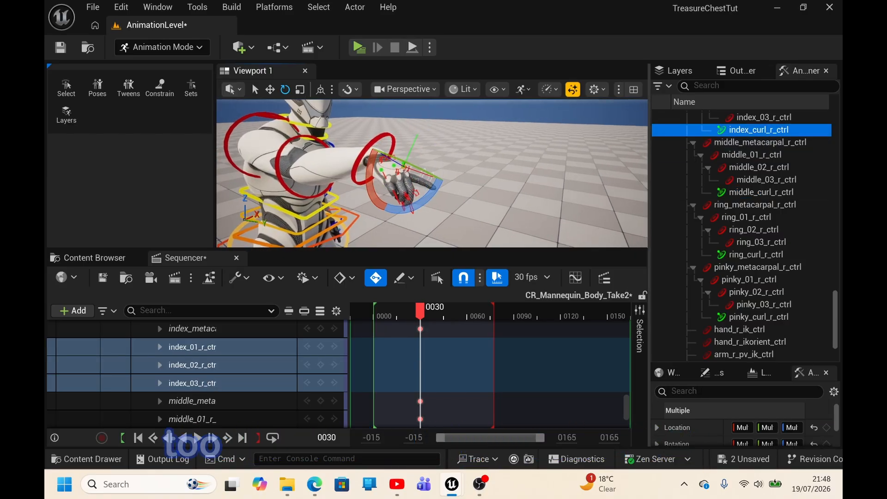
right_click_drag(433, 174, 406, 196)
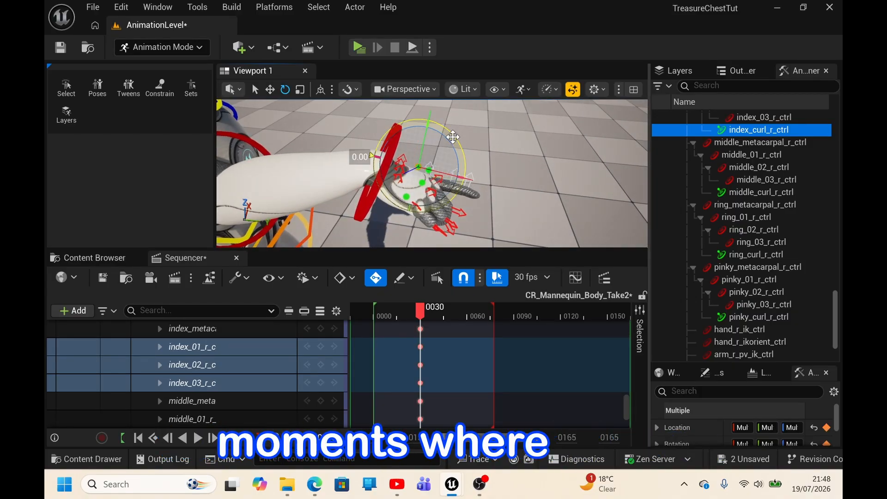
right_click_drag(427, 166, 335, 163)
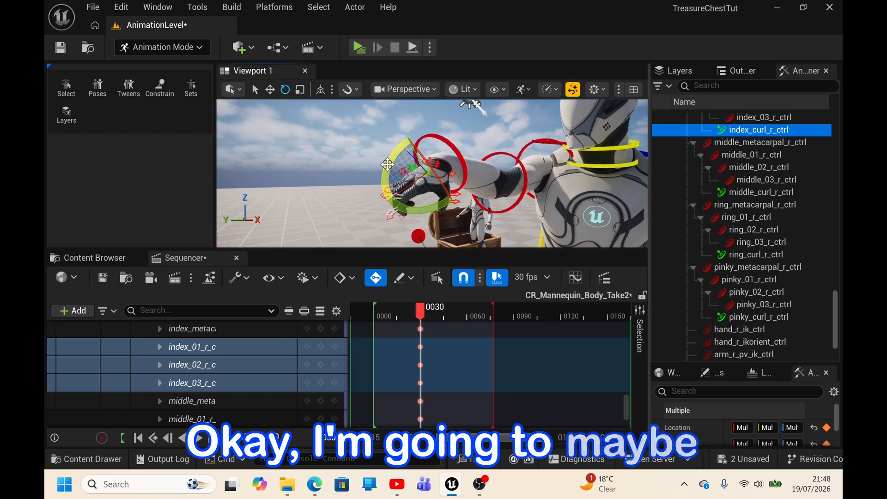
left_click_drag(387, 164, 391, 152)
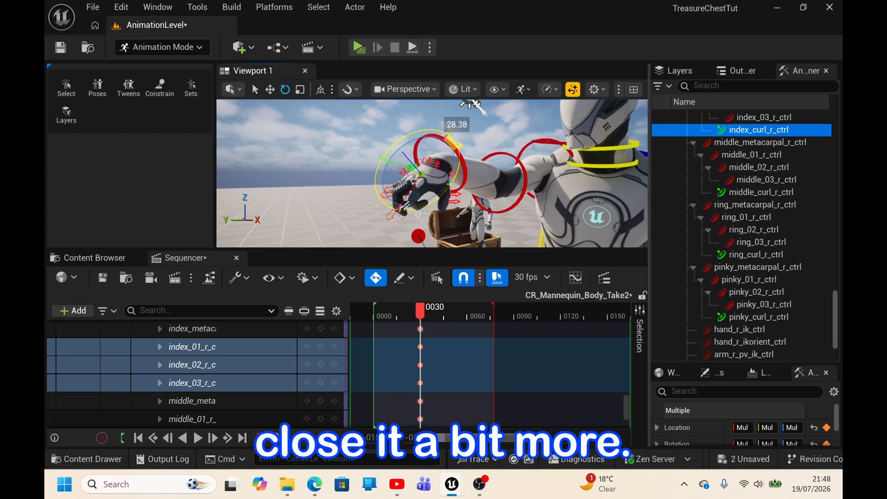
Step: Close the right middle finger about 30 degrees further and the ring finger about 14 degrees further at frame 30, using their curl controls
left_click(750, 191)
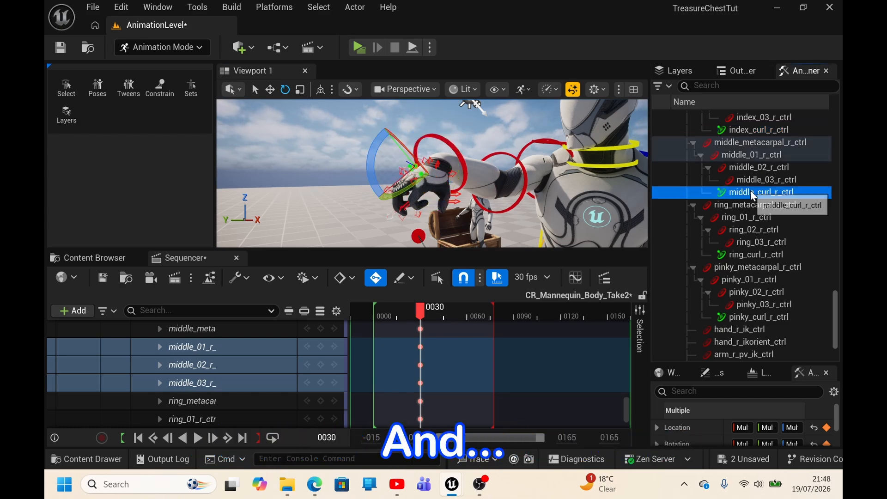
left_click_drag(370, 148, 368, 158)
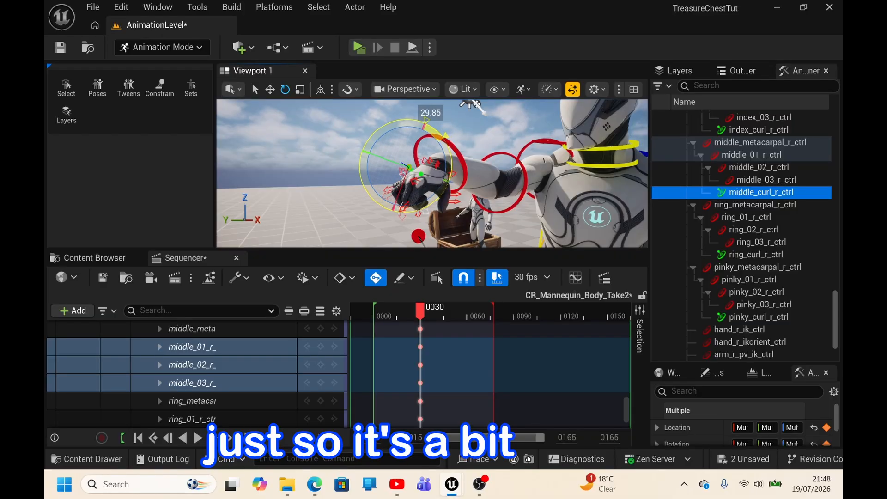
left_click(754, 255)
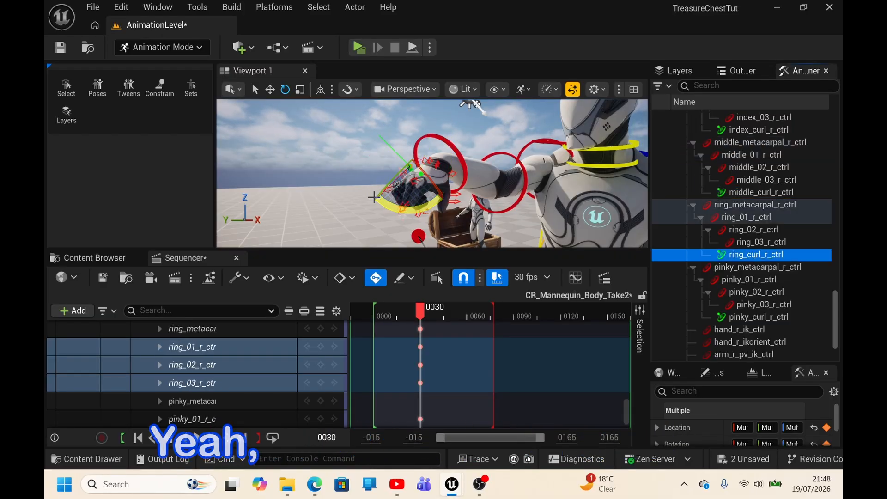
left_click_drag(406, 210, 416, 209)
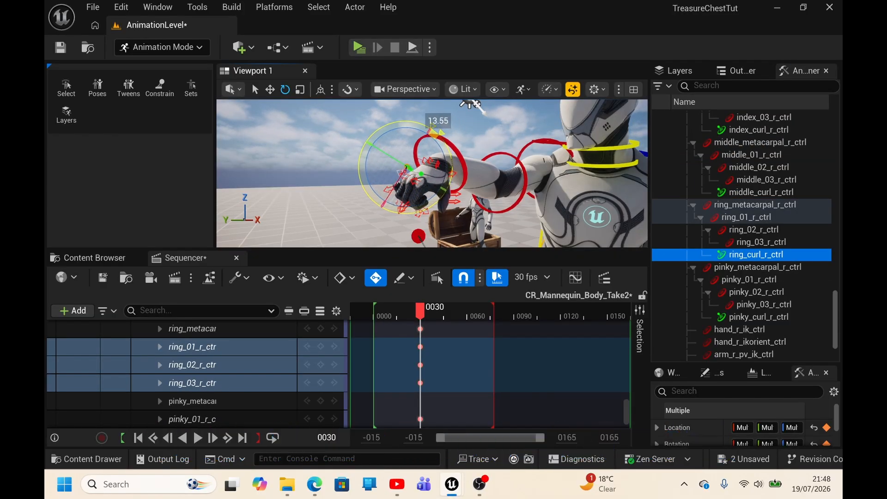
Step: Curl the right thumb slightly inward at frame 30 by rotating thumb_curl_r_ctrl
mouse_move(431, 194)
right_mouse_down()
mouse_move(464, 211)
mouse_move(441, 208)
mouse_move(432, 184)
mouse_move(429, 204)
right_mouse_up()
key("w")
key("a")
key("d")
key("q")
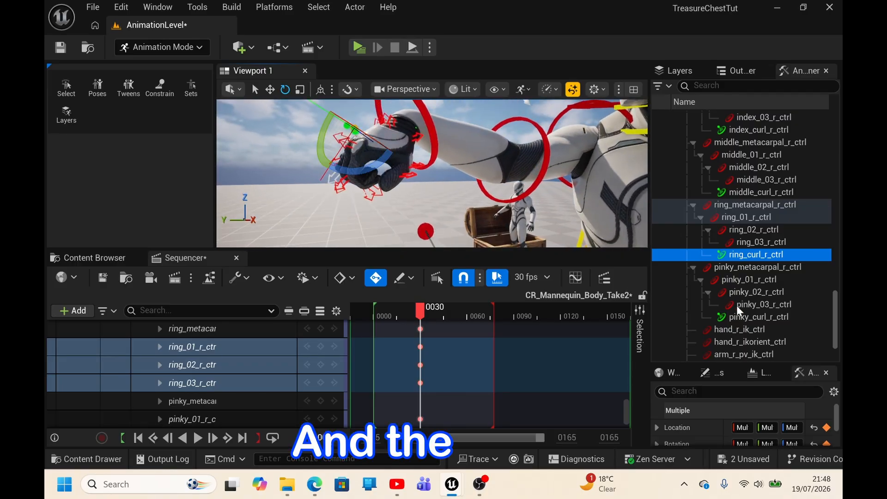
scroll(744, 185, "up", 5)
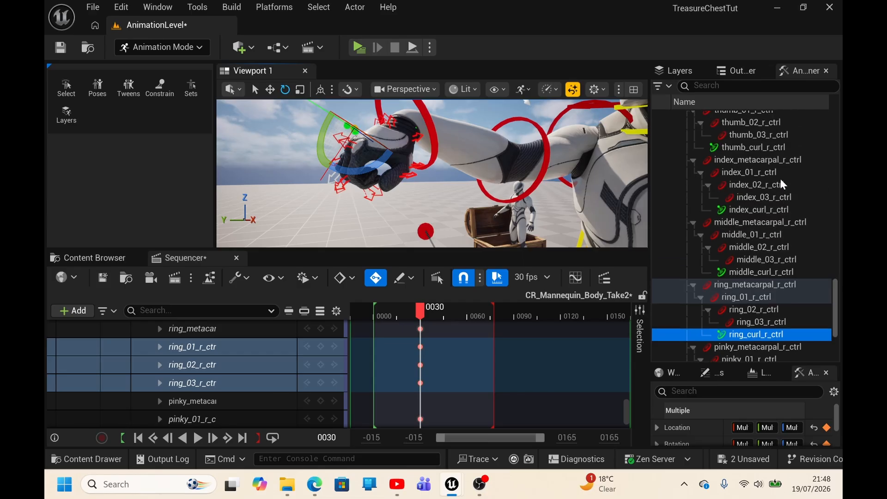
left_click(760, 165)
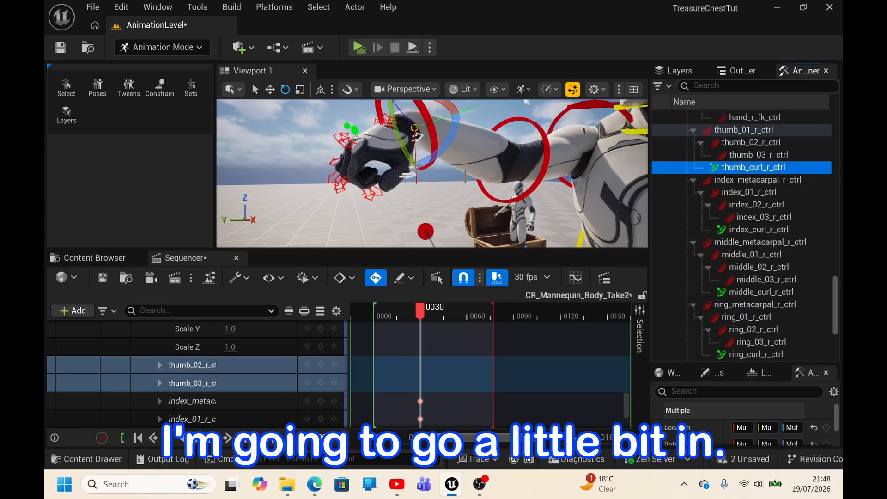
key("e")
right_click_drag(467, 185, 473, 219)
left_click_drag(436, 187, 439, 193)
right_click_drag(439, 193, 436, 179)
scroll(438, 185, "up", 3)
scroll(437, 184, "down", 3)
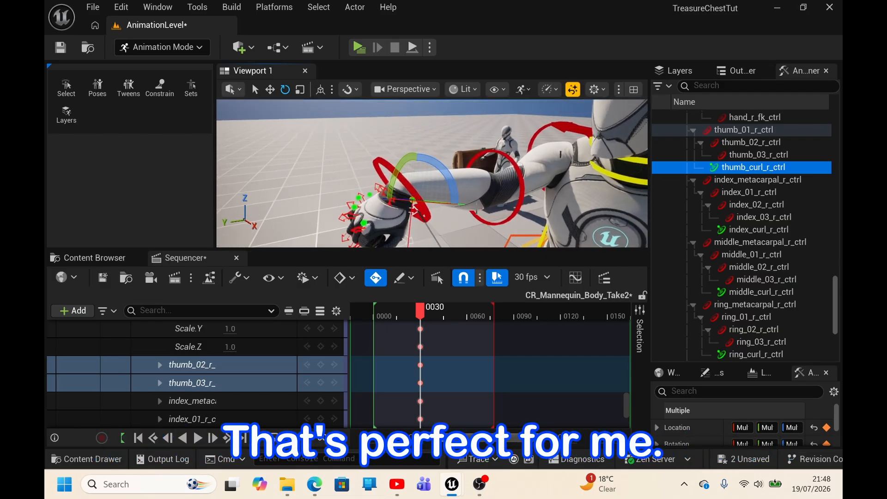
Step: Scrub to frame 57 to check that the closed right-hand fingers hold, and review the RightFingers layer tracks
left_click_drag(419, 309, 462, 315)
scroll(263, 361, "up", 10)
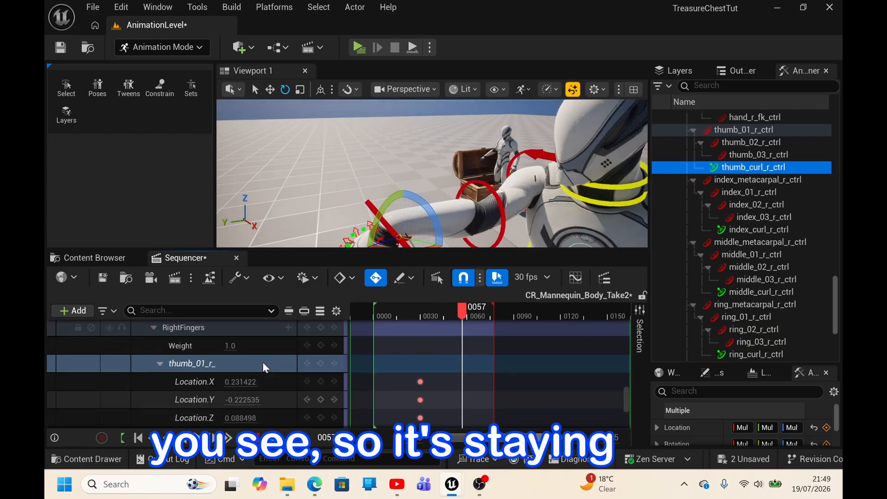
right_click_drag(451, 144, 471, 169)
Step: Create an additive animation layer for hand_r_fk_ctrl and name it HandControl
left_click(438, 139)
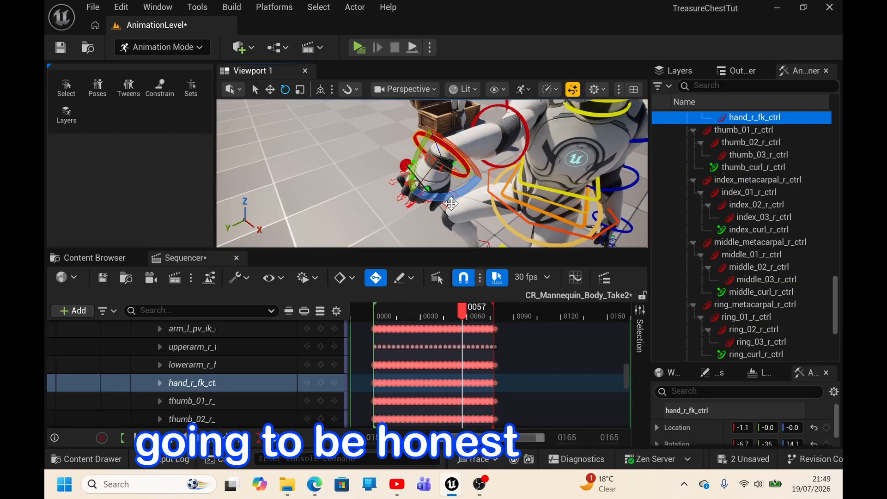
right_click_drag(451, 203, 499, 194)
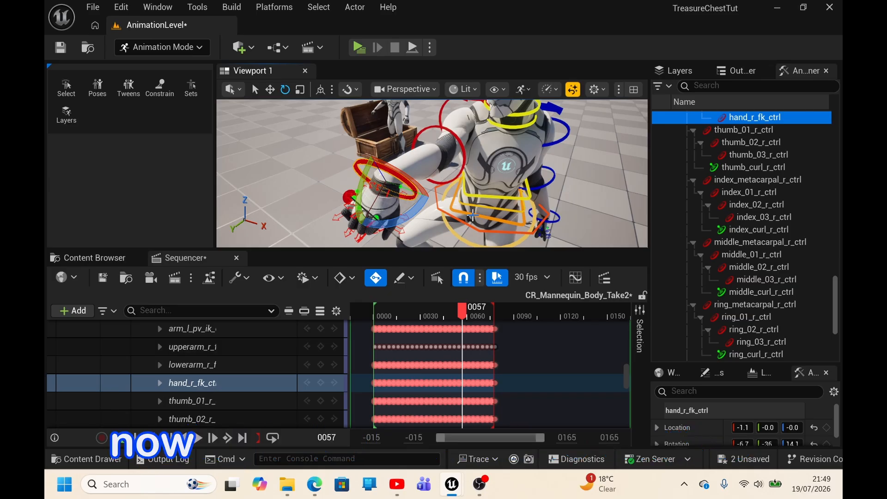
right_click_drag(458, 147, 596, 155)
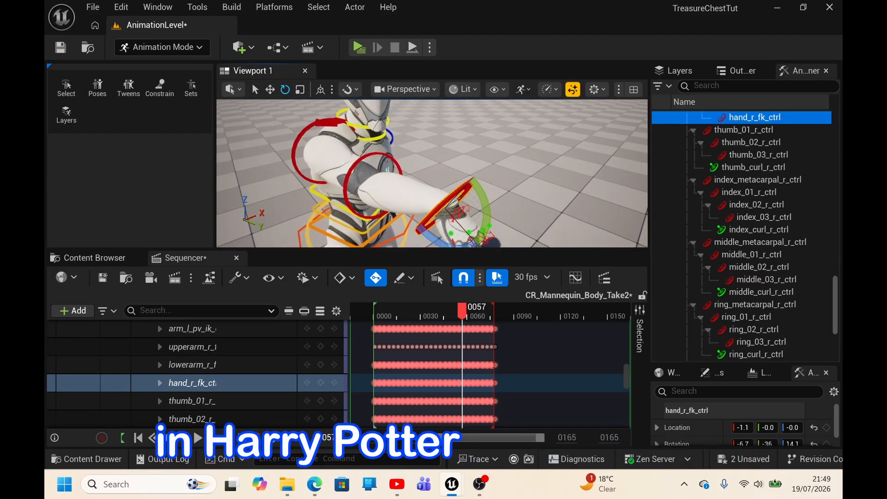
left_click(69, 116)
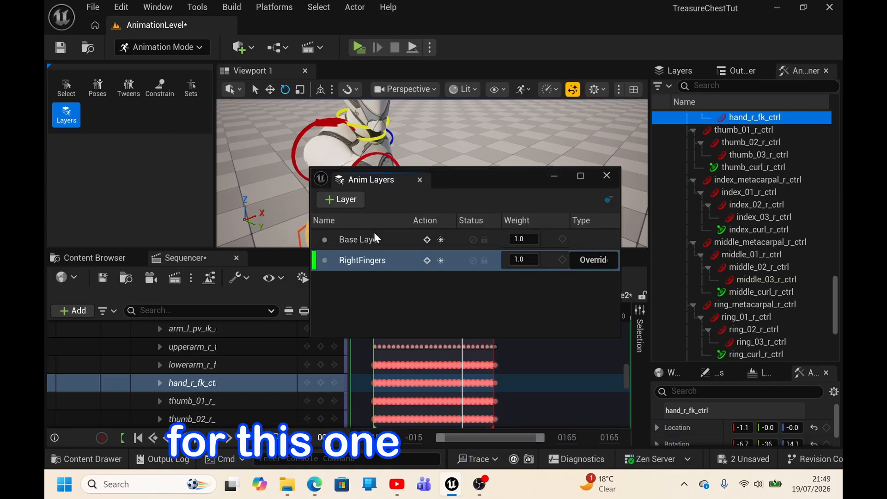
left_click(357, 201)
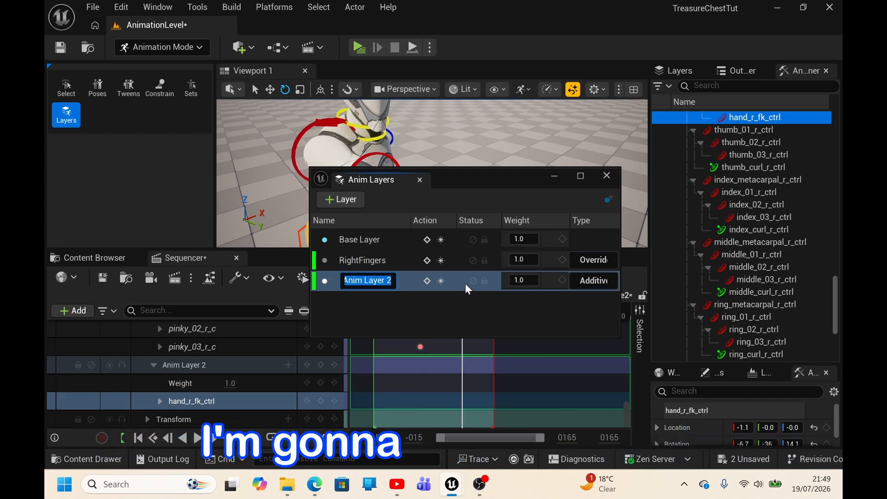
type("Han")
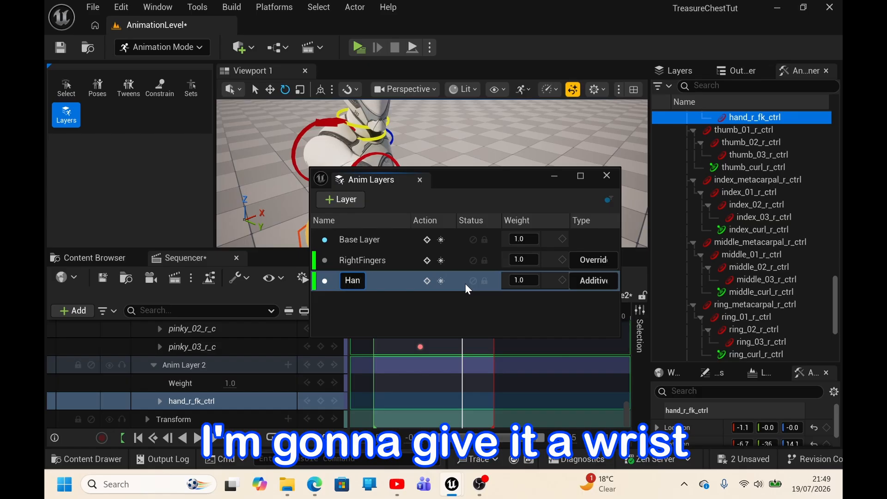
type("dControl")
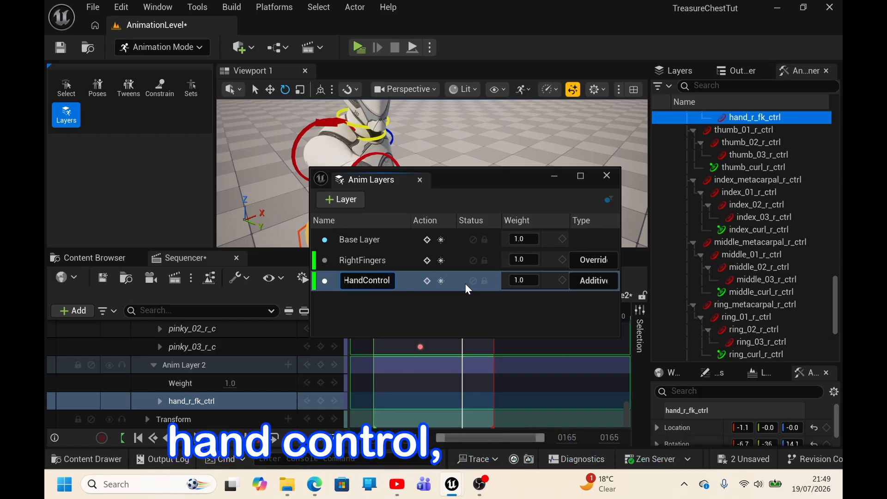
key("Return")
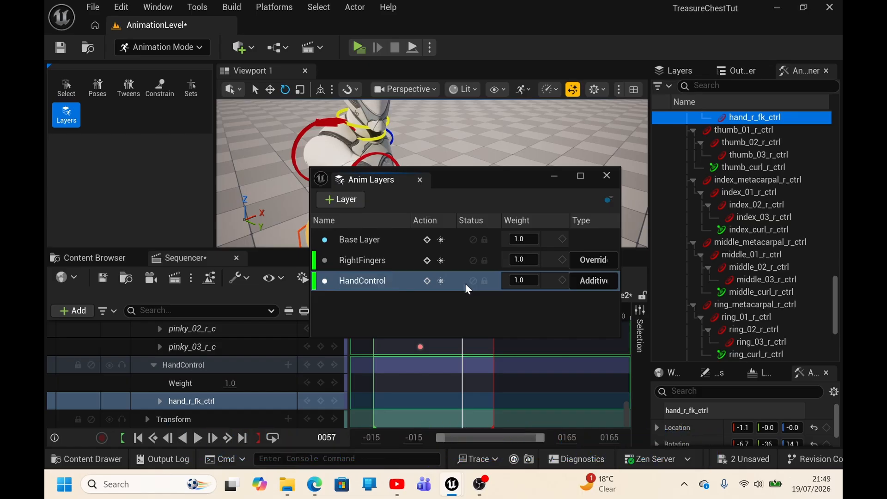
left_click(607, 179)
Step: Key hand_r_fk_ctrl in its unchanged pose at frame 1 on the HandControl layer
left_click_drag(365, 184, 456, 232, "alt")
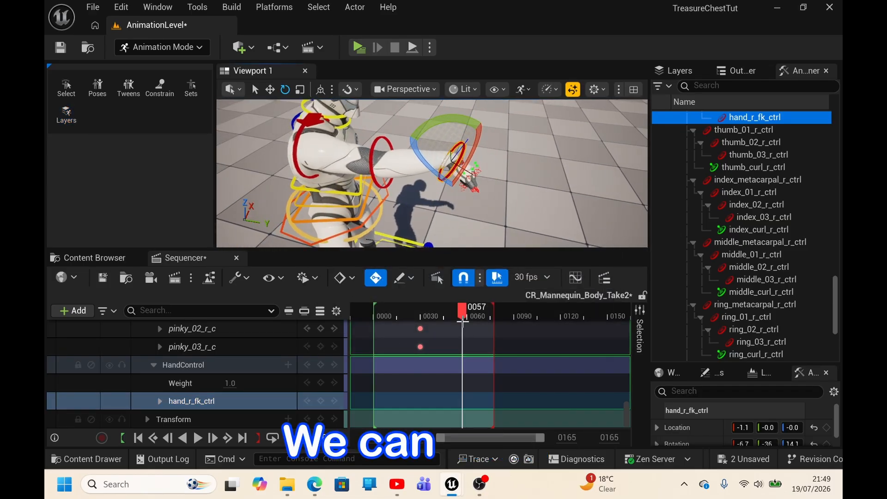
left_click_drag(462, 308, 377, 323)
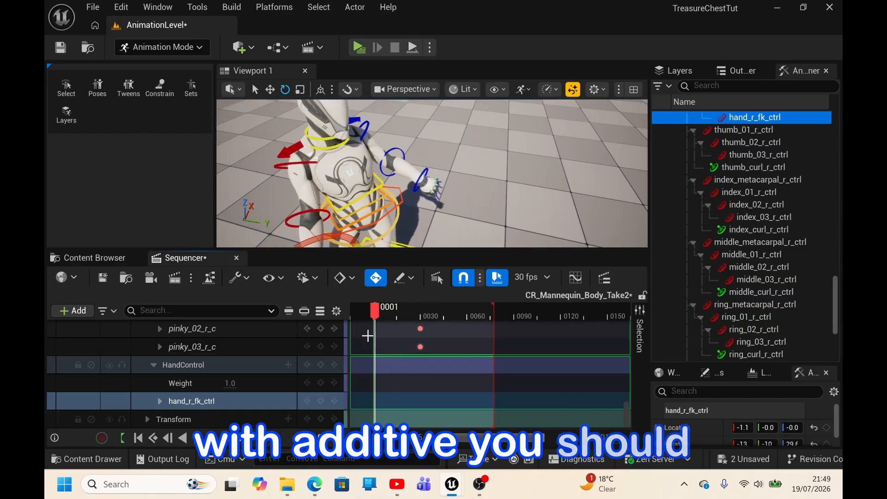
left_click(321, 400)
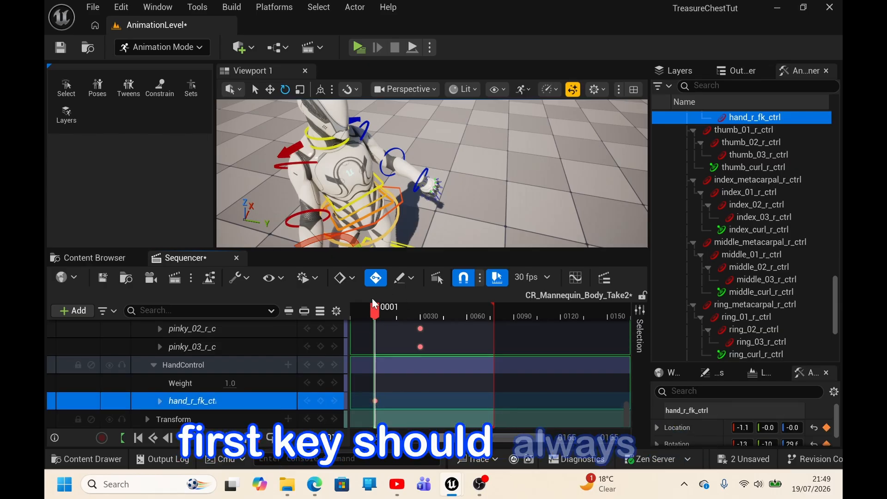
Step: Rotate hand_r_fk_ctrl at frame 30 on the HandControl layer, twisting the wrist about 80 degrees and tilting it about 13 degrees
left_click_drag(369, 314, 421, 327)
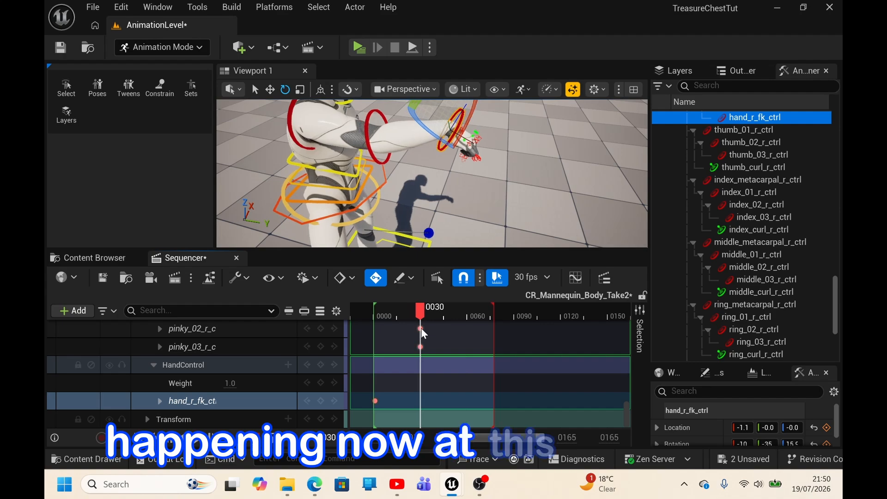
right_click_drag(427, 203, 487, 139)
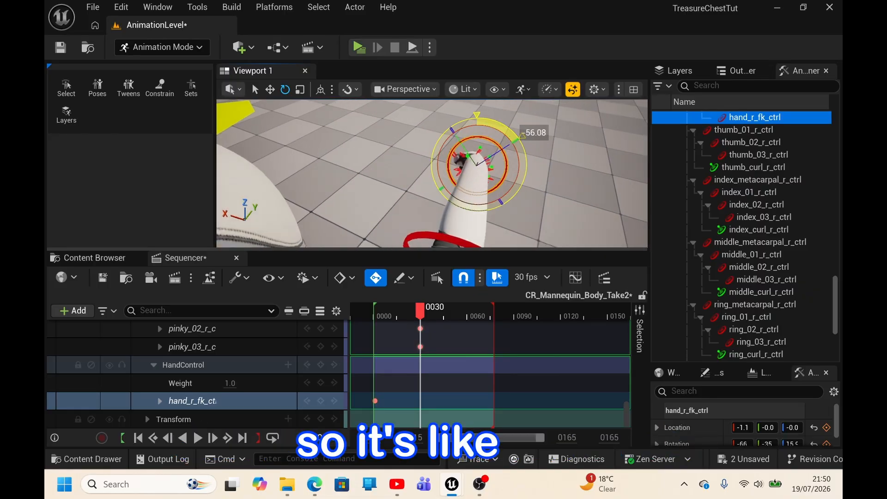
left_click_drag(521, 150, 524, 160)
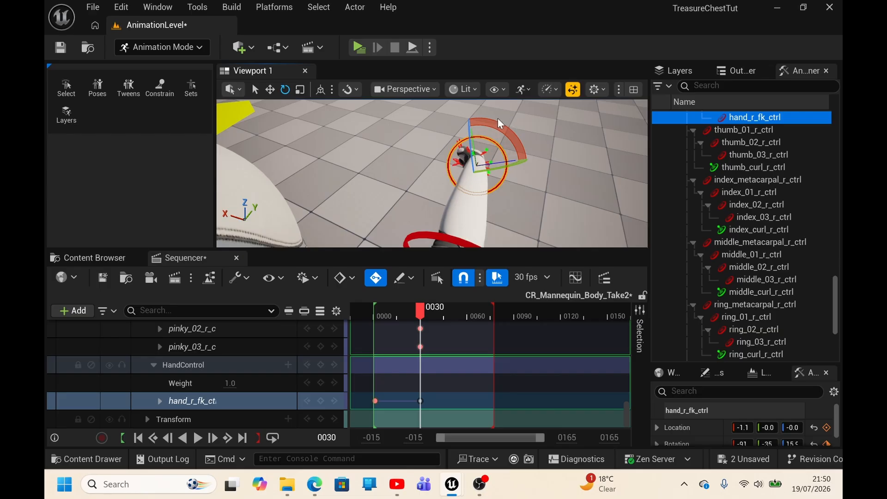
mouse_move(524, 159)
right_mouse_down()
mouse_move(418, 159)
mouse_move(498, 162)
mouse_move(499, 155)
mouse_move(471, 168)
mouse_move(508, 153)
right_mouse_up()
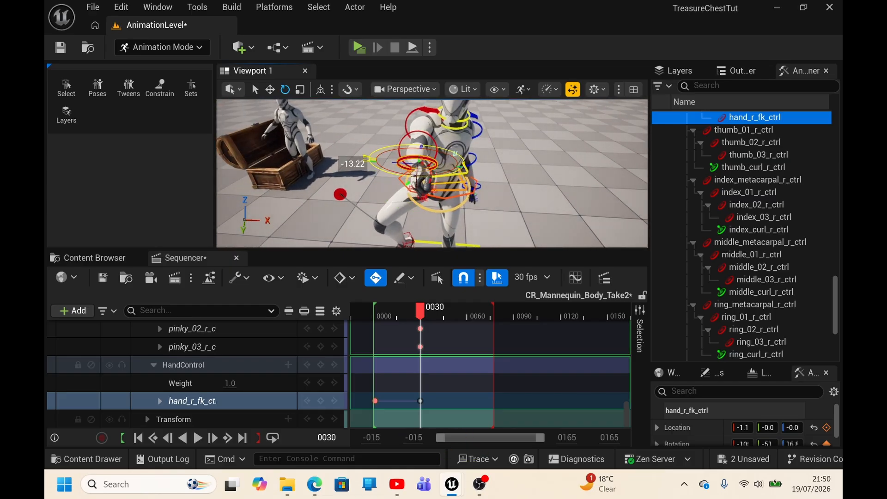
right_click_drag(417, 176, 513, 245)
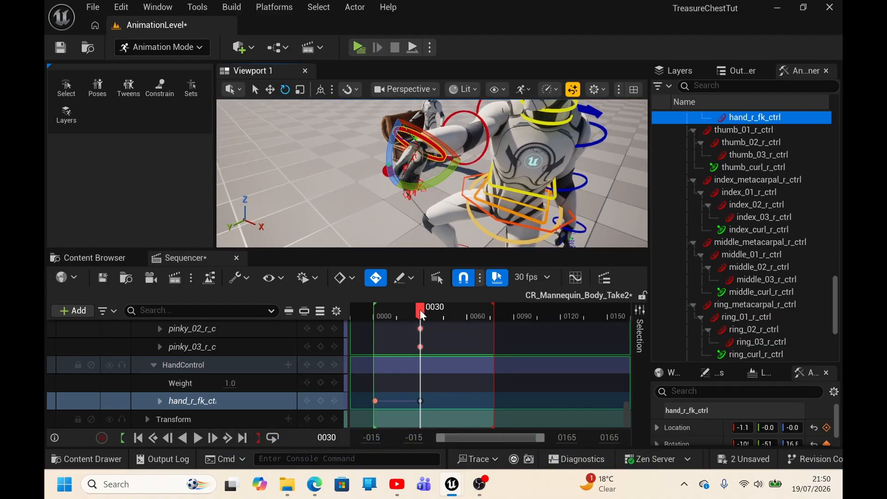
Step: Copy the hand_r_fk_ctrl key from frame 30 to frame 52 on the HandControl layer
left_click_drag(421, 314, 436, 308)
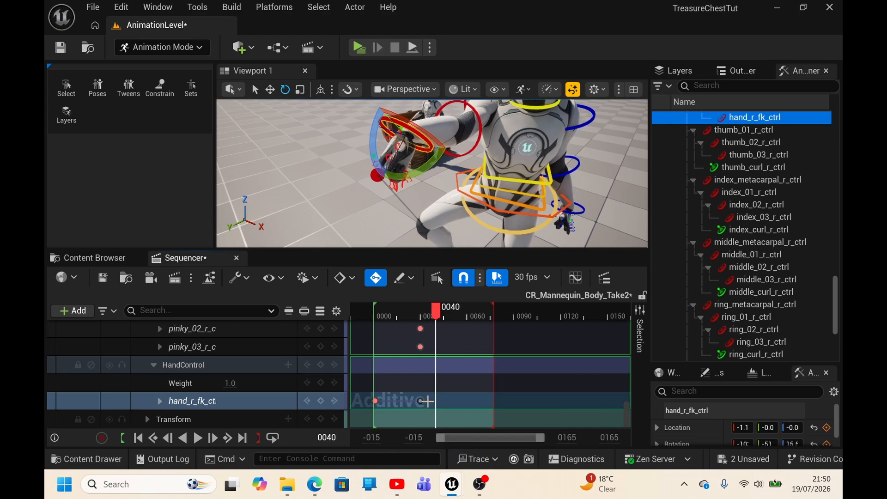
left_click_drag(428, 409, 429, 411)
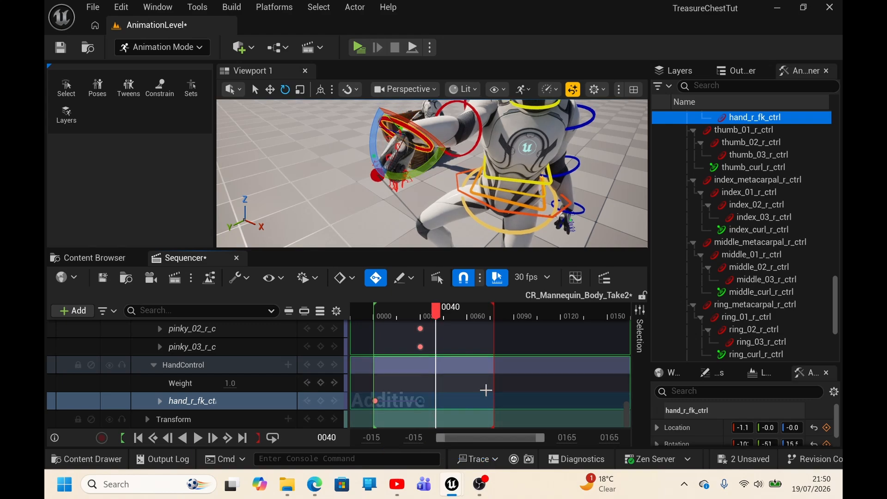
left_click_drag(433, 311, 457, 319)
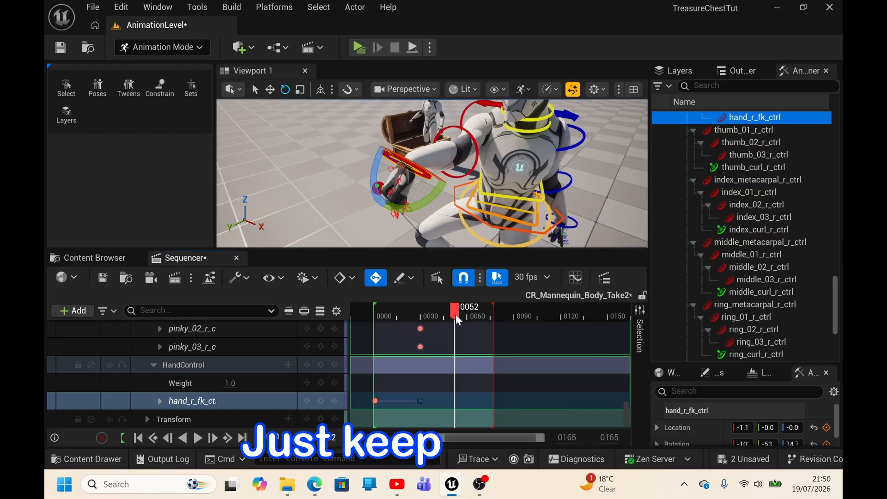
key("s")
Step: Copy the first hand_r_fk_ctrl key from frame 1 to frame 75 on the HandControl layer
left_click_drag(455, 315, 491, 331)
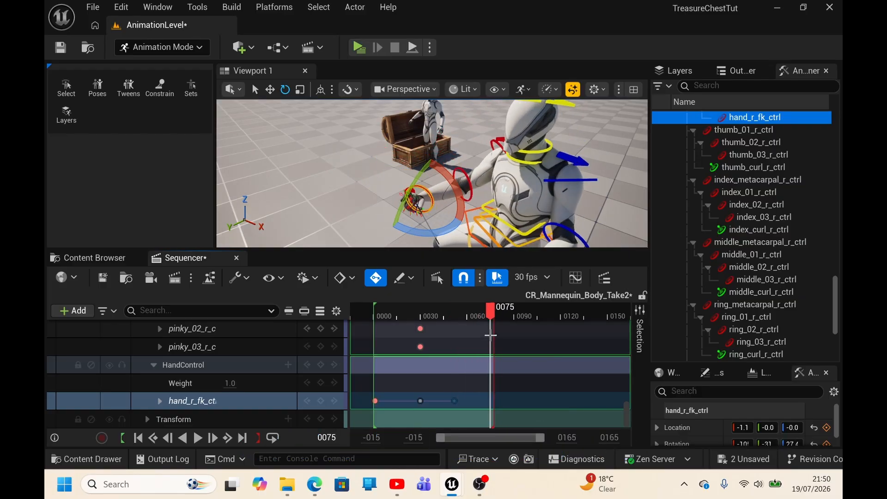
left_click_drag(382, 404, 384, 406)
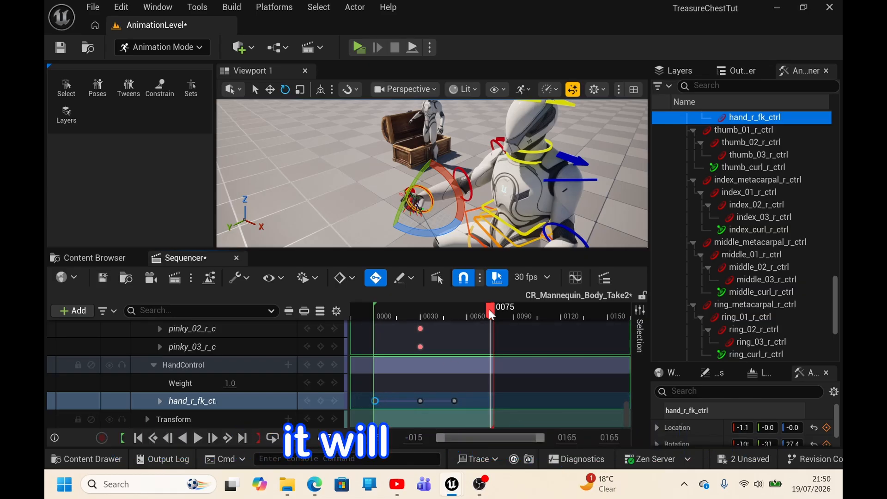
key("ctrl+v")
Step: Play the animation from near the start to check the wrist and finger motion, looking through the control tracks
left_click_drag(489, 309, 378, 325)
left_click(182, 438)
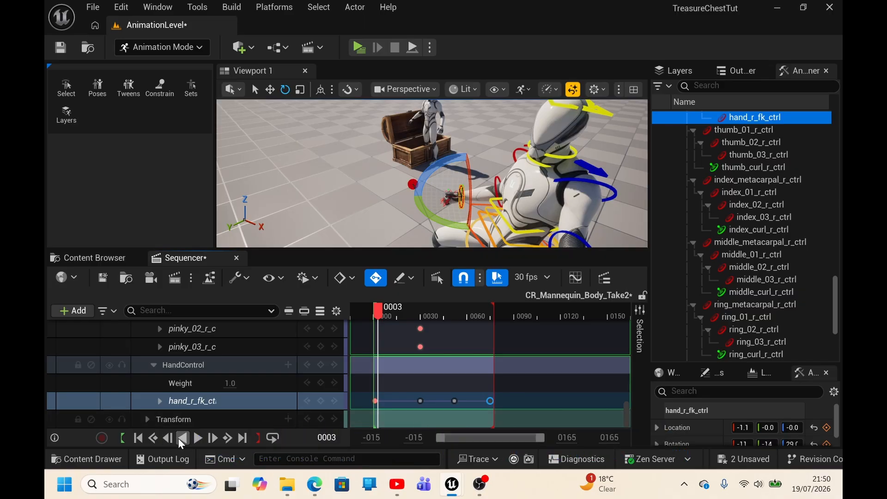
left_click(196, 438)
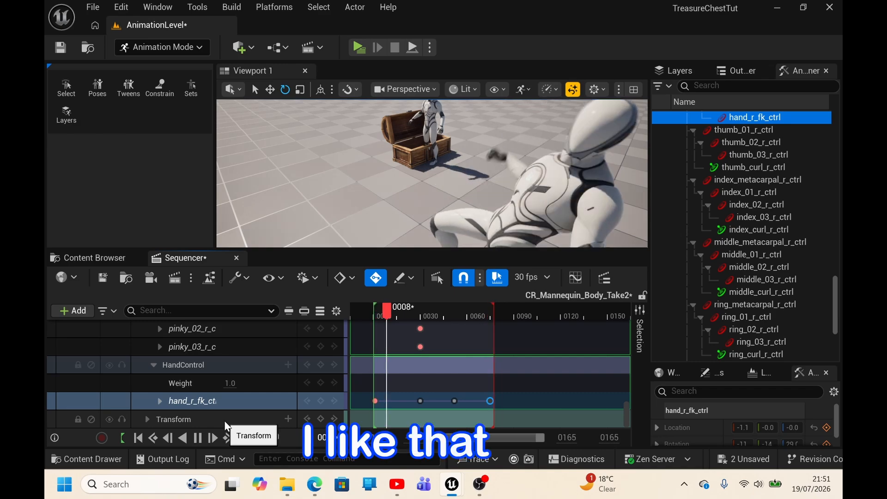
scroll(210, 383, "up", 10)
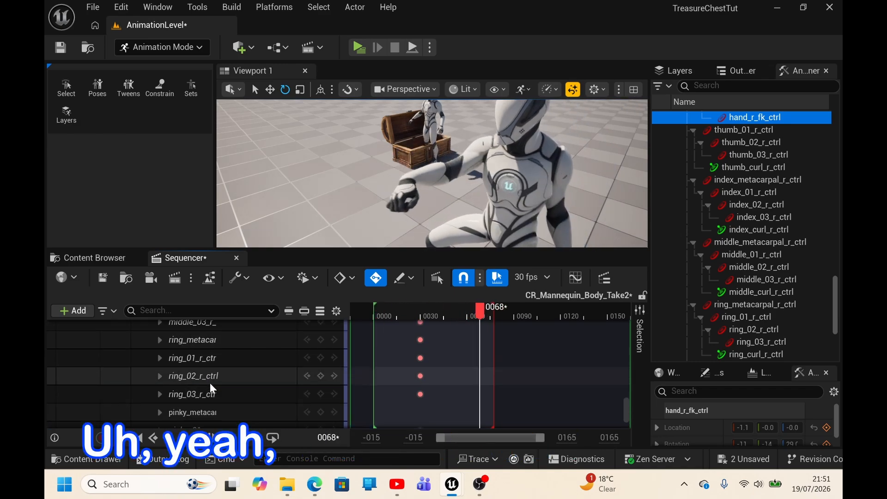
scroll(211, 378, "up", 1)
scroll(208, 375, "up", 20)
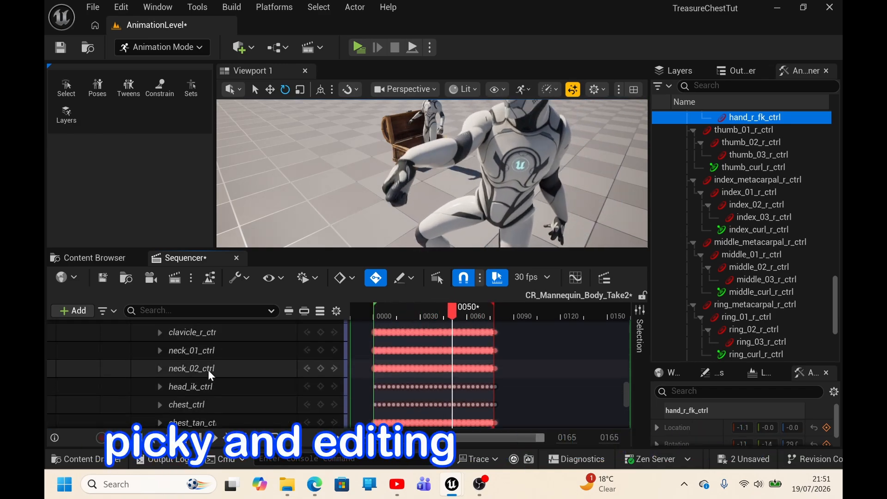
scroll(209, 373, "up", 20)
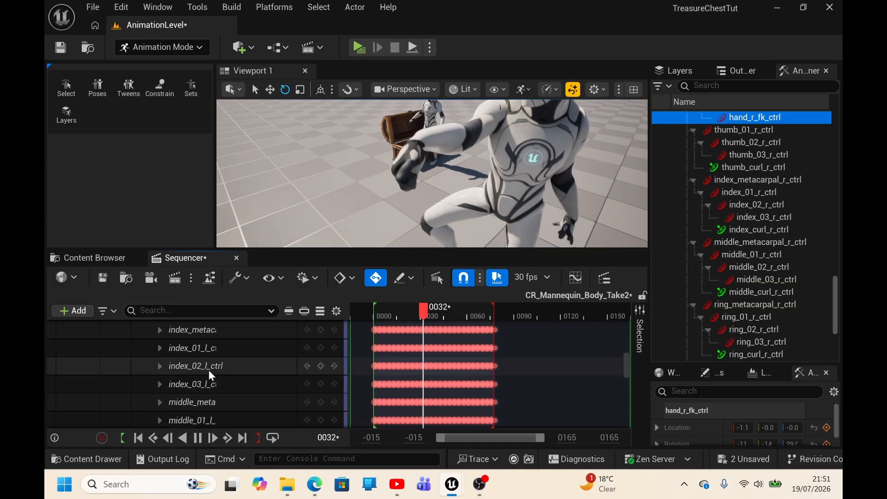
Step: Stop playback, open the animation layers, set the HandControl weight to 0 at frame 0 and key the layer
scroll(208, 369, "up", 20)
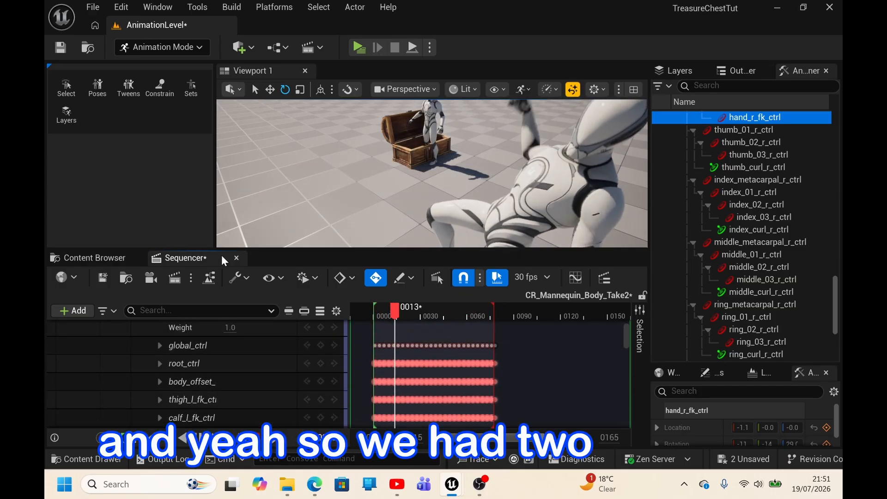
left_click(66, 117)
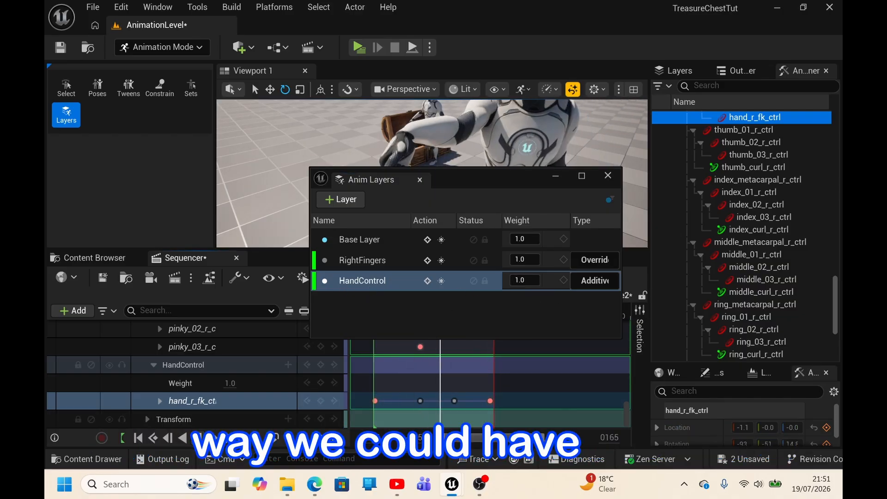
key("space")
scroll(365, 385, "up", 3)
scroll(461, 363, "down", 2)
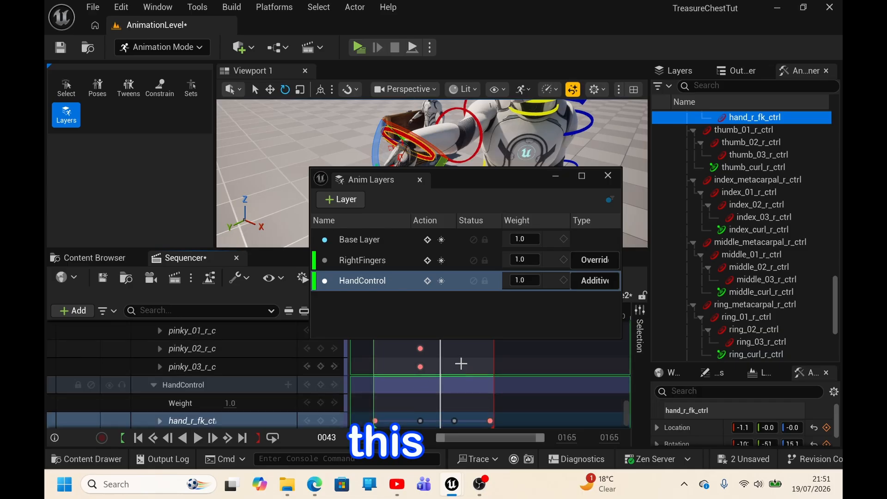
scroll(462, 363, "up", 3)
scroll(445, 377, "up", 1)
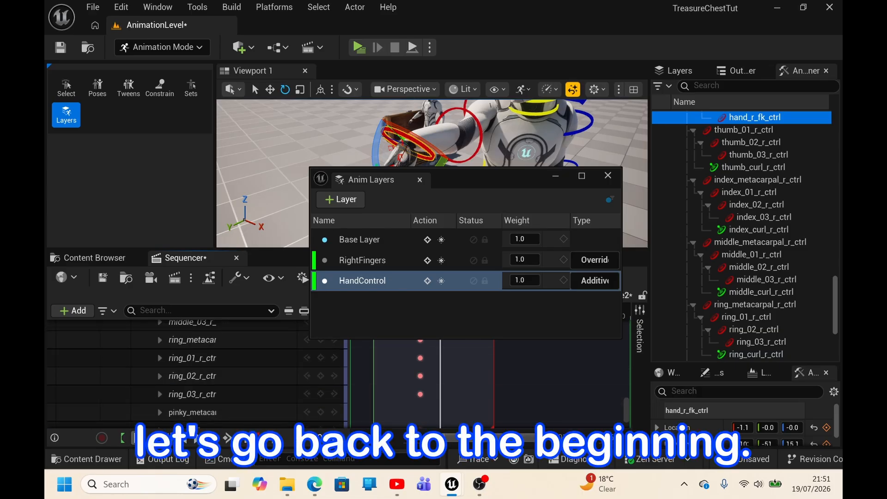
key("Home")
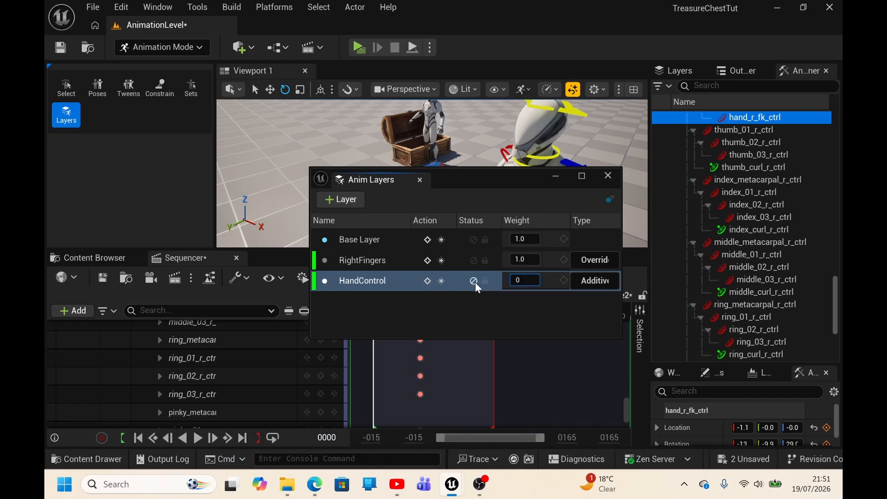
left_click(428, 280)
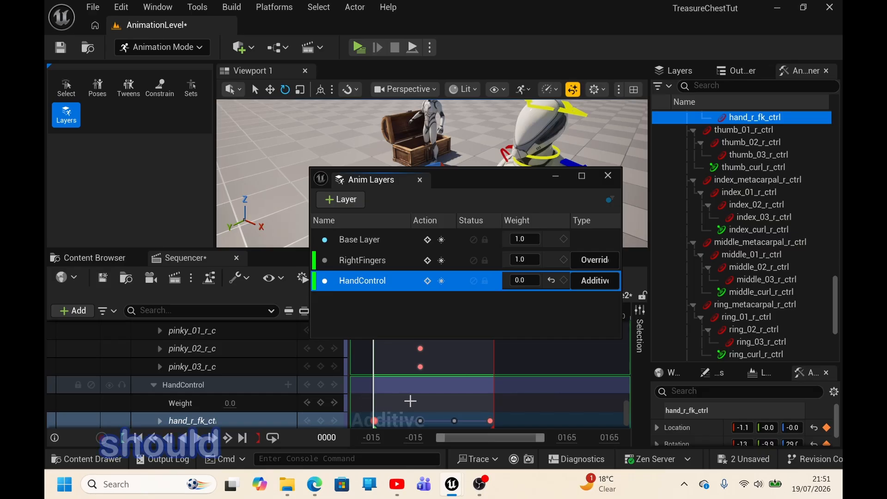
Step: Go to frame 29 and set the HandControl layer's weight to 1
scroll(374, 394, "up", 15)
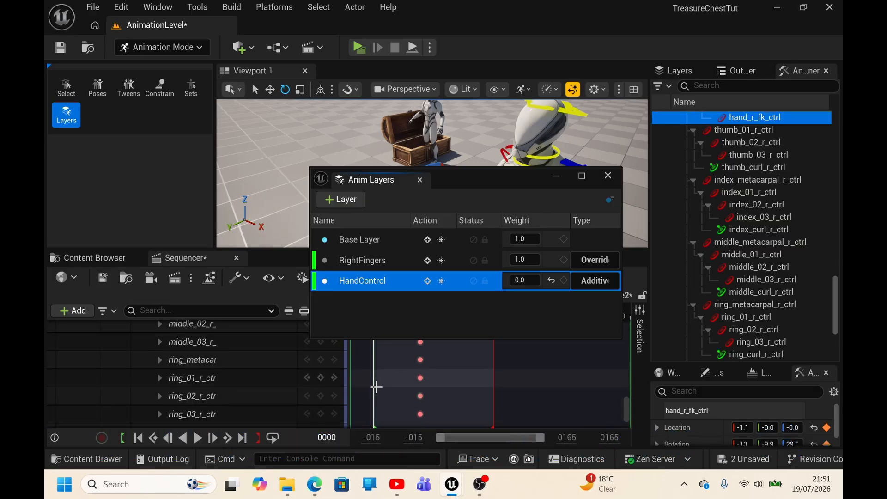
scroll(380, 388, "up", 10)
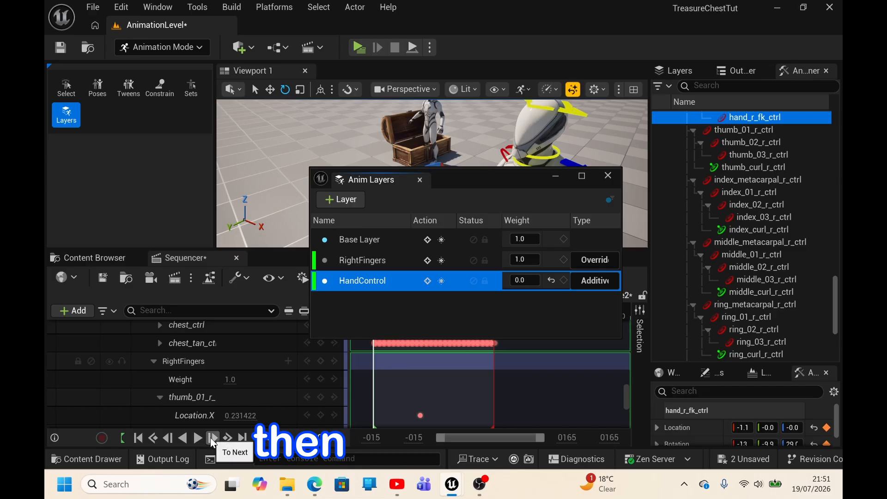
left_click(227, 440)
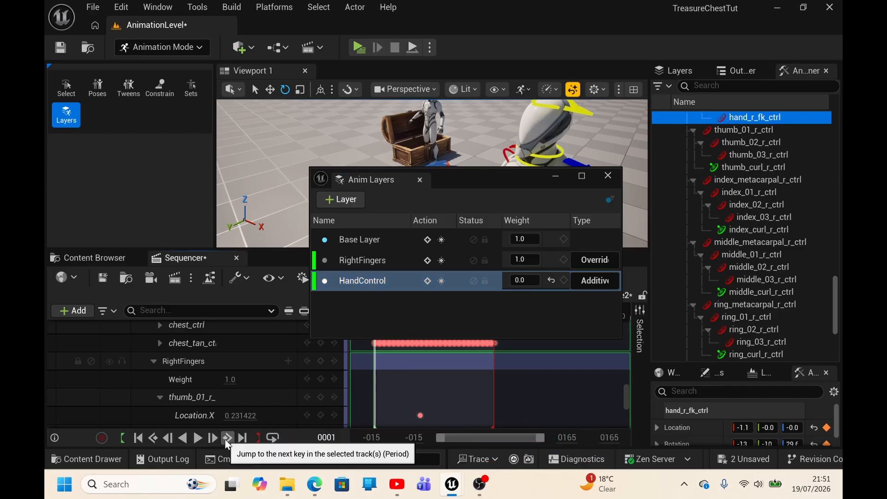
scroll(414, 366, "up", 3)
scroll(415, 365, "up", 5)
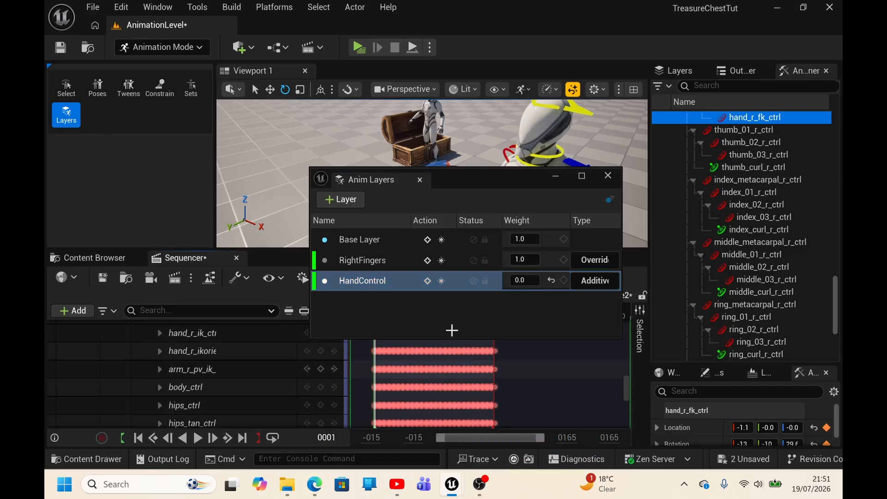
left_click_drag(424, 181, 474, 116)
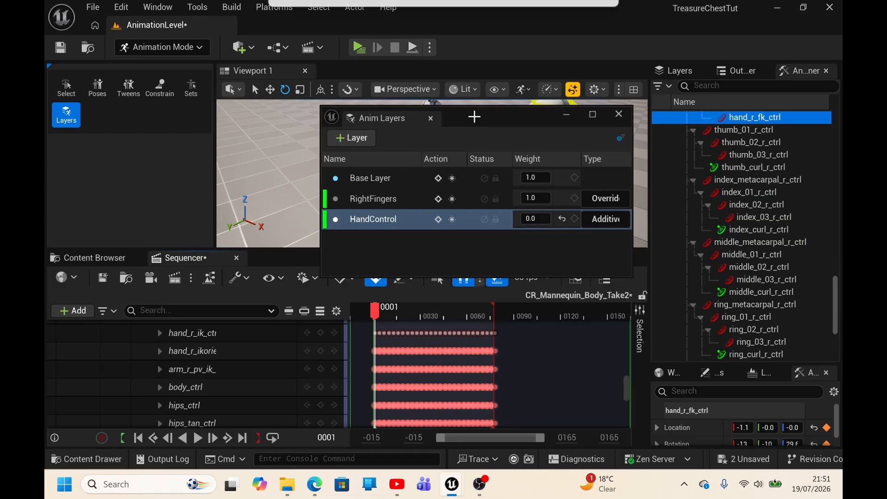
left_click(418, 315)
scroll(501, 346, "down", 10)
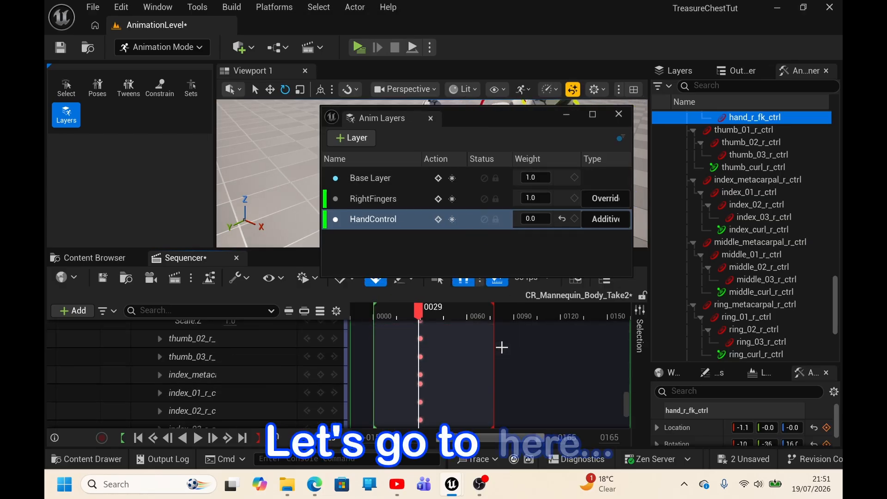
scroll(501, 346, "down", 15)
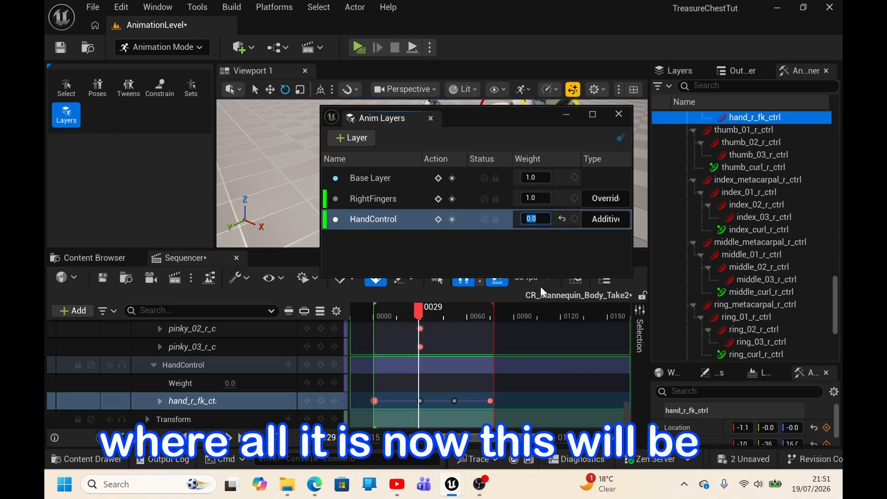
type("1")
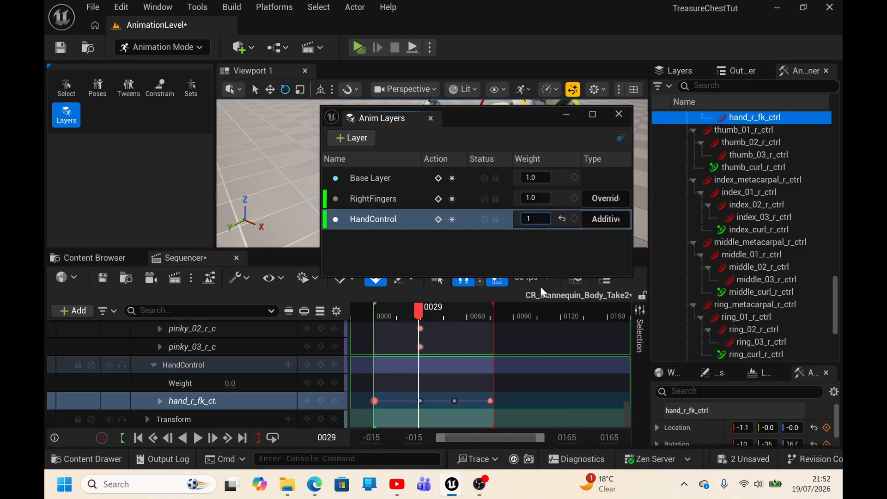
key("Return")
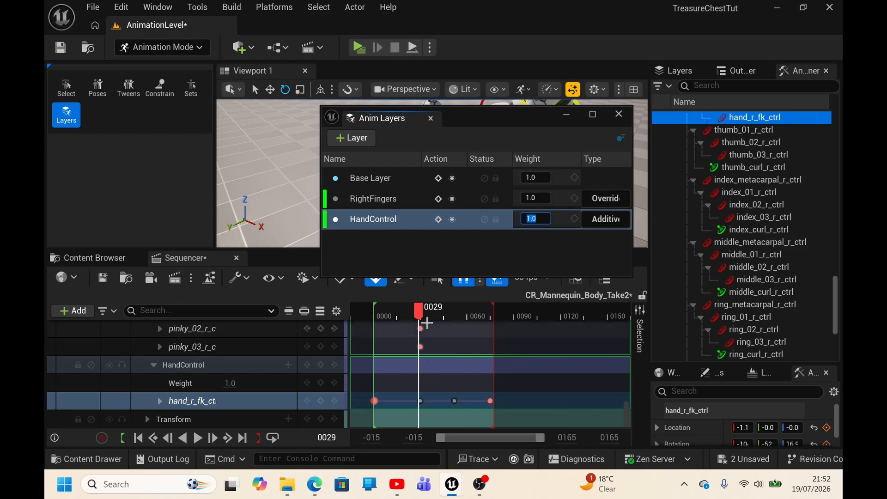
Step: Key the HandControl layer at frame 52, and set its weight to 0 at frame 73
left_click_drag(453, 319, 457, 318)
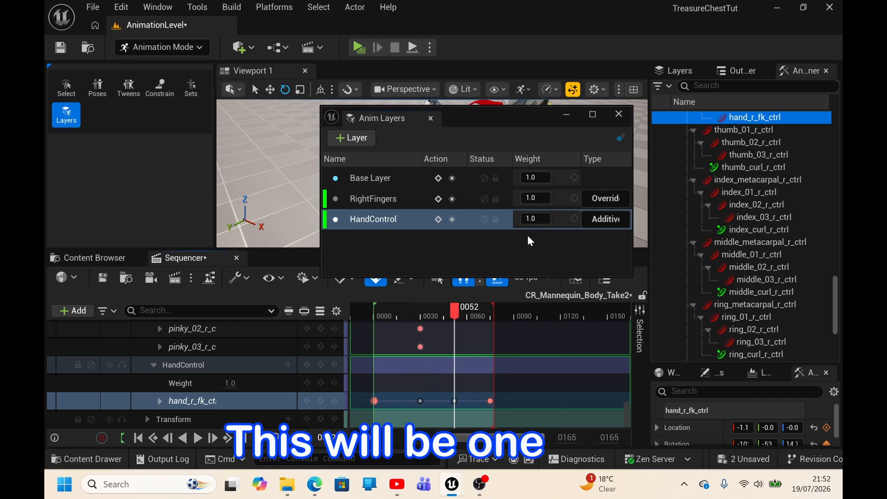
left_click(441, 220)
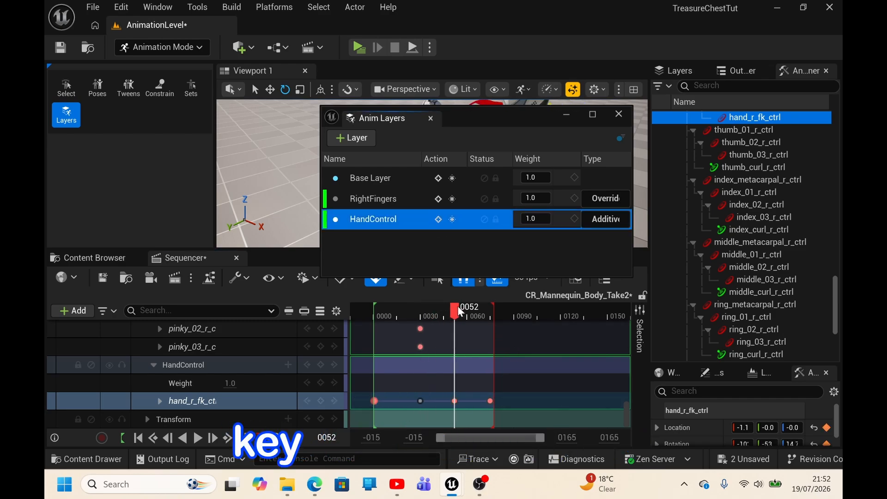
left_click_drag(457, 308, 487, 319)
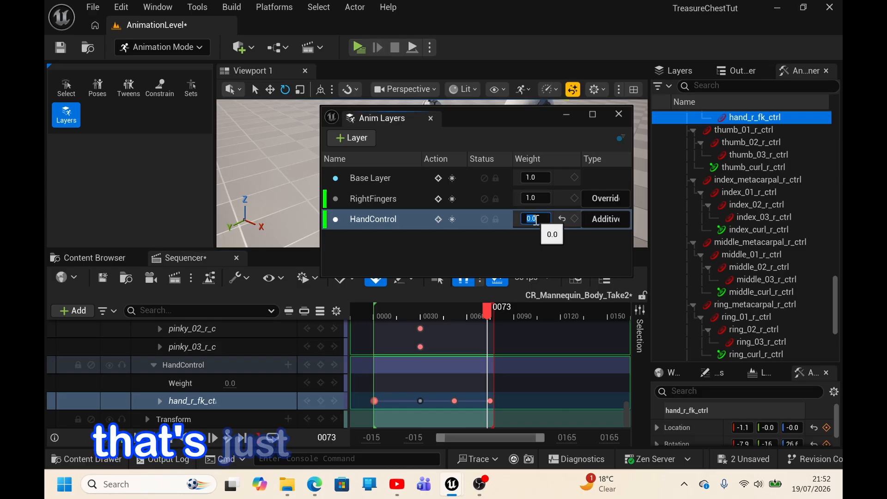
Step: Delete the first and last hand_r_fk_ctrl keys on the HandControl layer
left_click(376, 403)
left_click_drag(382, 411, 384, 411)
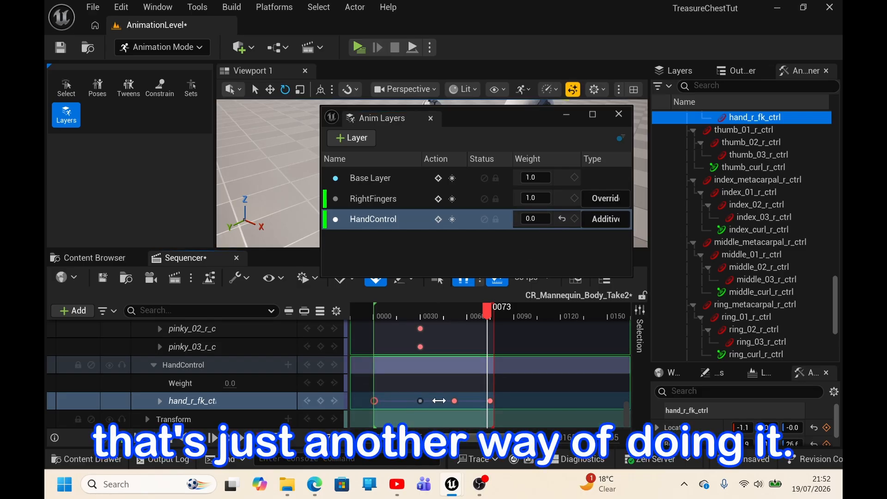
key("Delete")
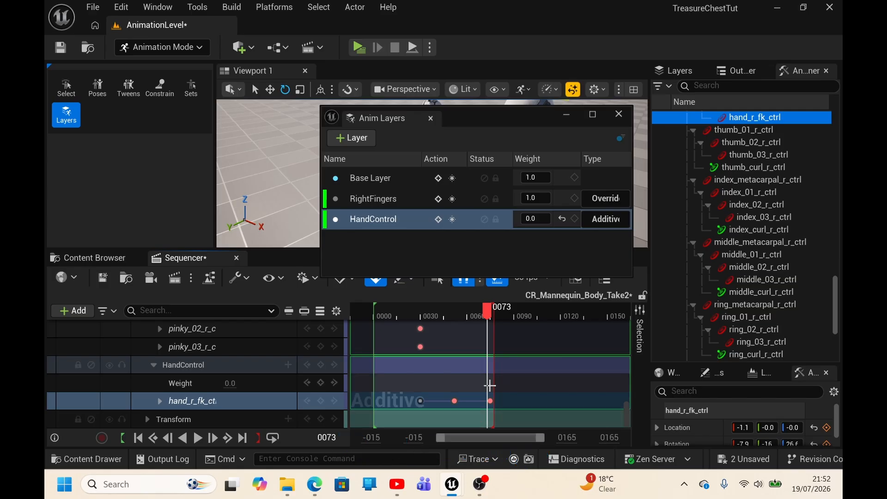
key("Delete")
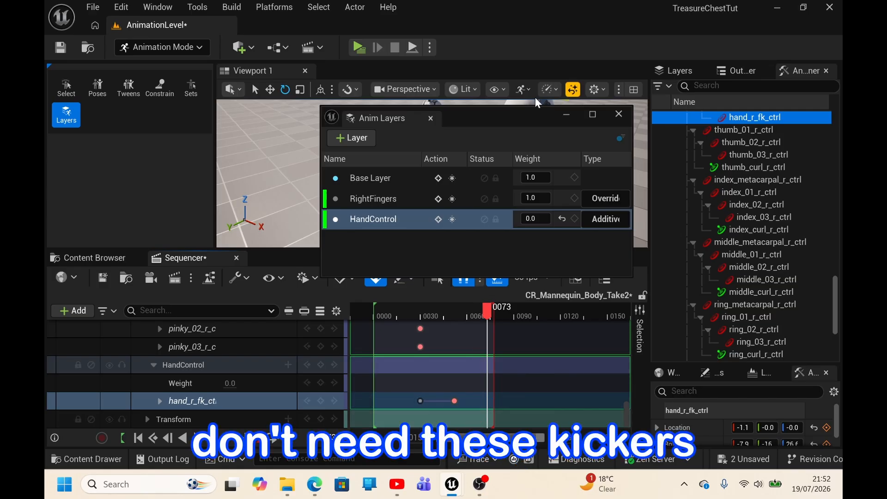
Step: Scrub back to frame 30 to check the hand pose, and minimize the animation layers window
left_click_drag(486, 118, 224, 263)
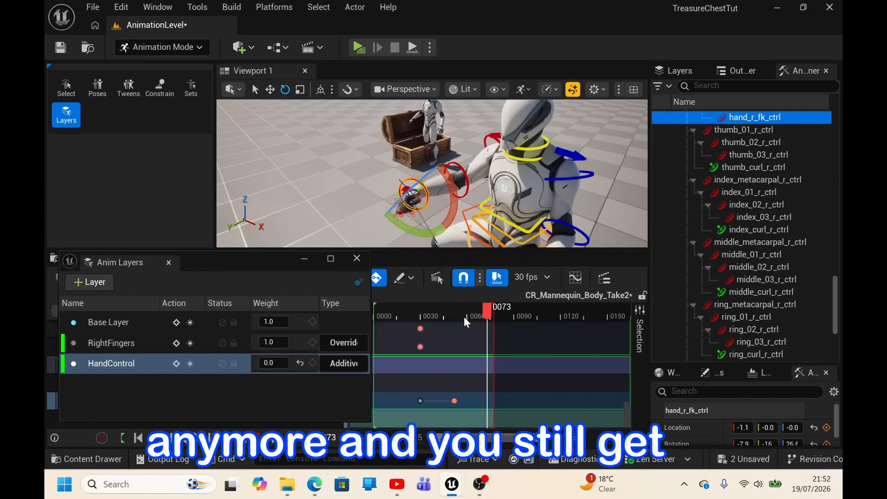
left_click_drag(464, 317, 420, 368)
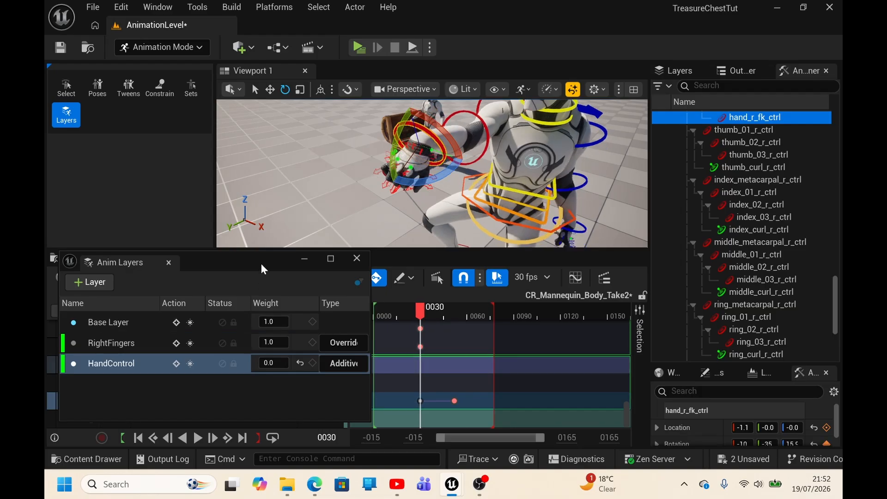
left_click_drag(261, 263, 501, 169)
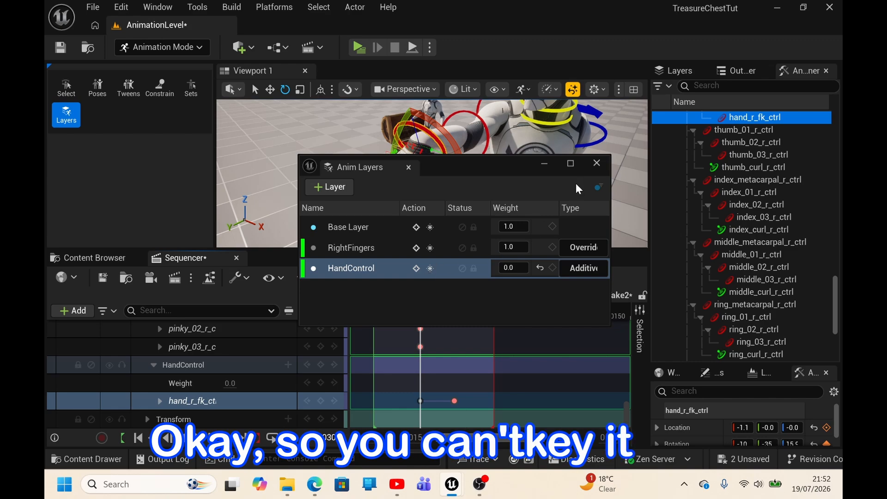
left_click(544, 163)
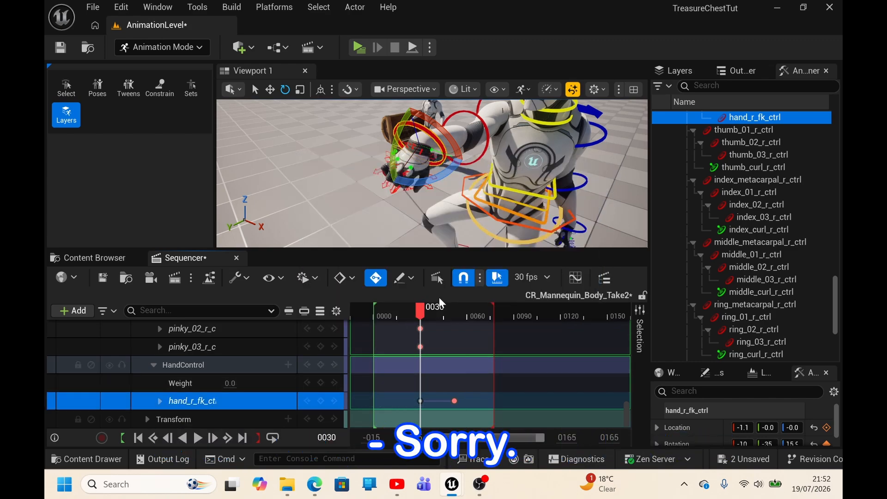
Step: Key the HandControl Weight track at 0 on frame 1 and at 1 on frame 30
left_click_drag(425, 312, 376, 314)
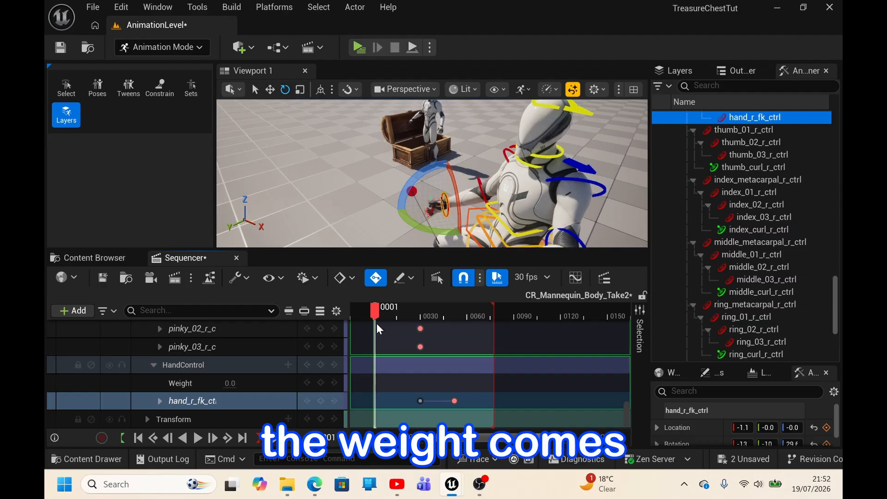
left_click(322, 382)
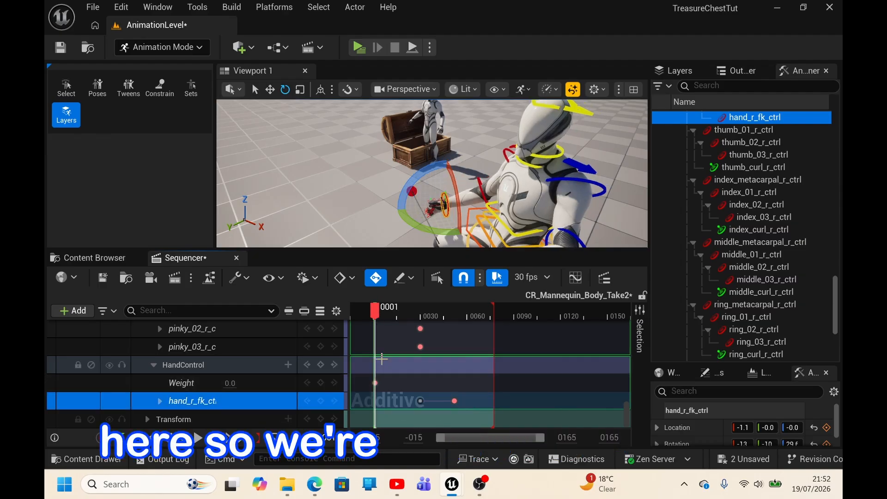
left_click(380, 307)
left_click_drag(380, 308, 420, 310)
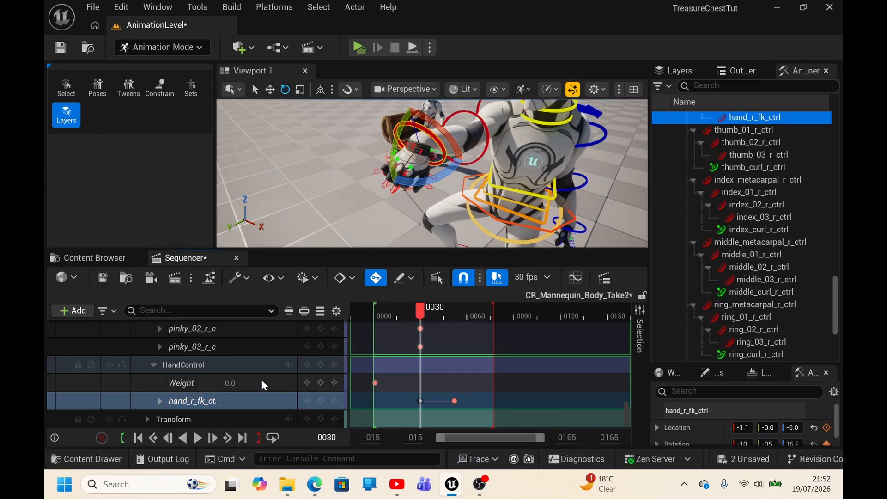
left_click(233, 384)
type("1")
key("Return")
left_click(321, 382)
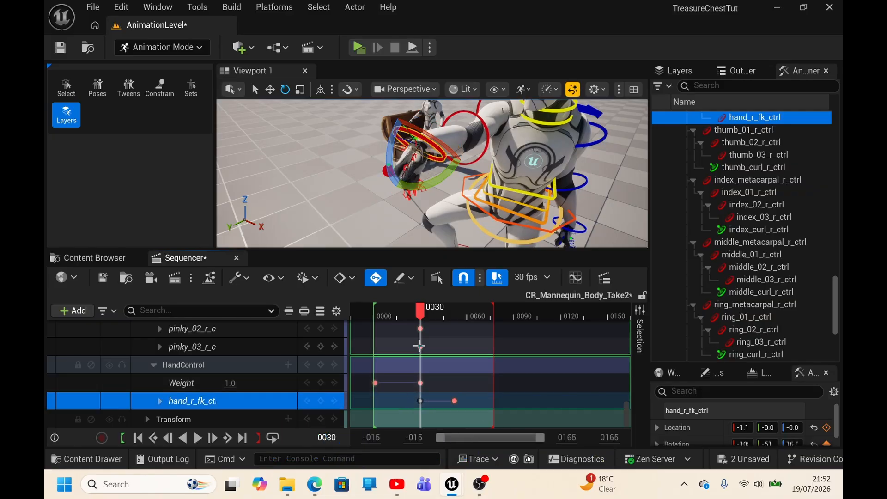
Step: Key the HandControl weight near frame 52, and set a weight key of 0.25 at frame 75
left_click_drag(419, 306, 491, 321)
left_click(320, 383)
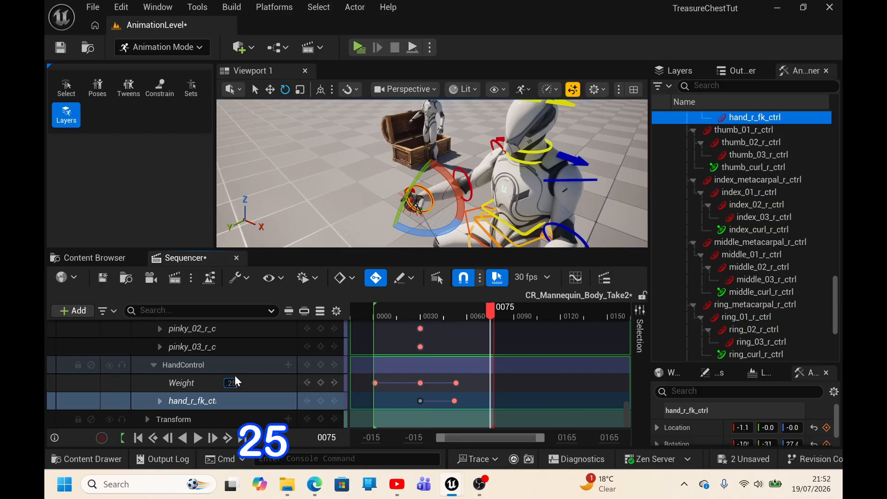
type("5")
key("Return")
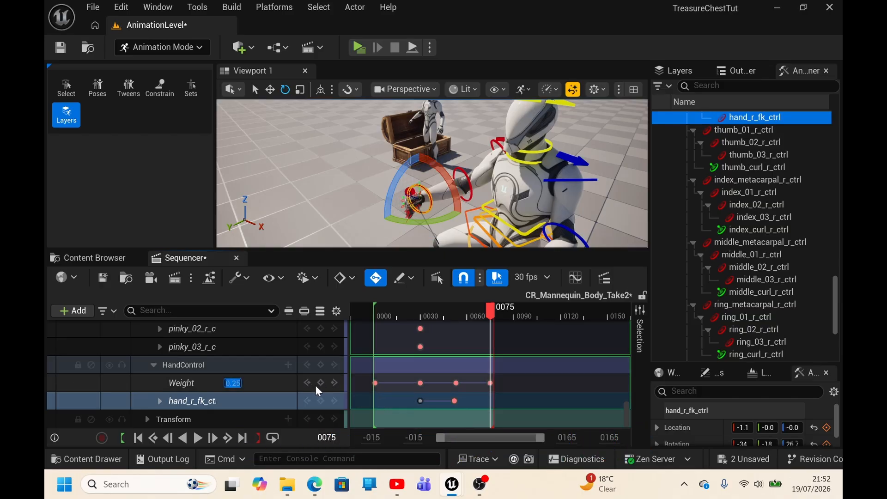
left_click(323, 398)
Step: Scrub back to the start to check the wrist blend, and bring the CR_Mannequin_Body track's Base Layer into view
left_click_drag(495, 317, 377, 330)
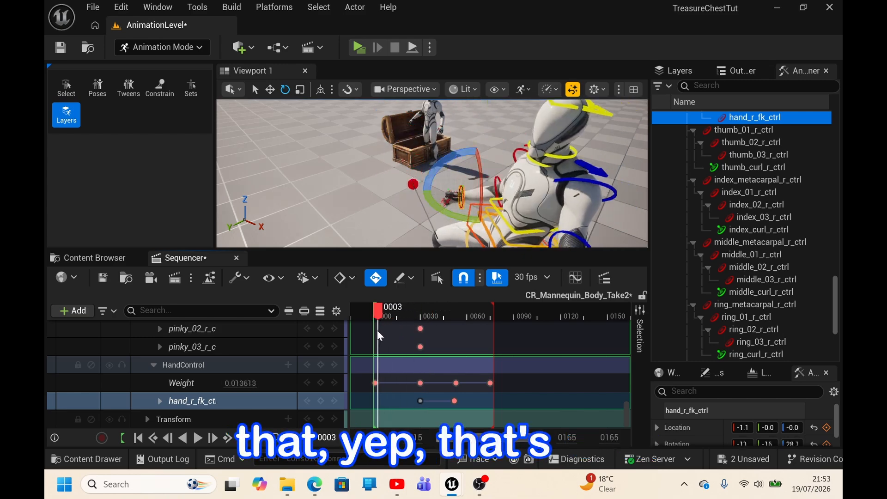
scroll(174, 397, "up", 5)
scroll(181, 397, "up", 18)
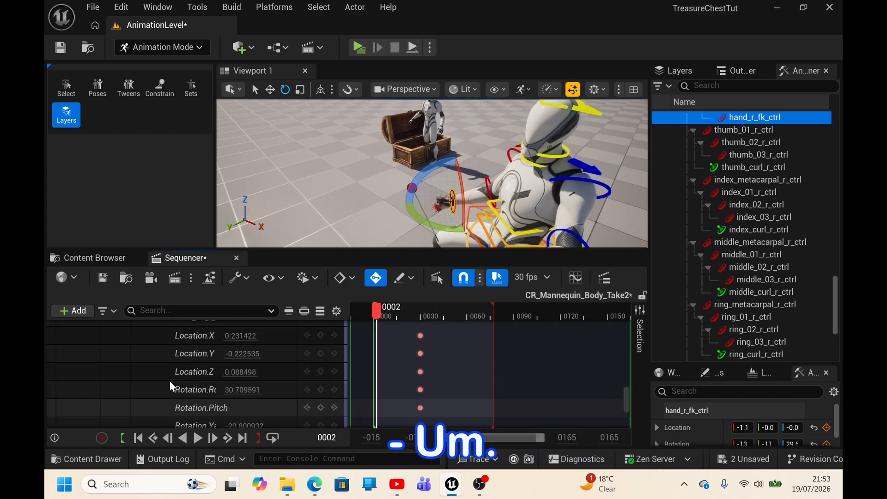
scroll(152, 374, "up", 20)
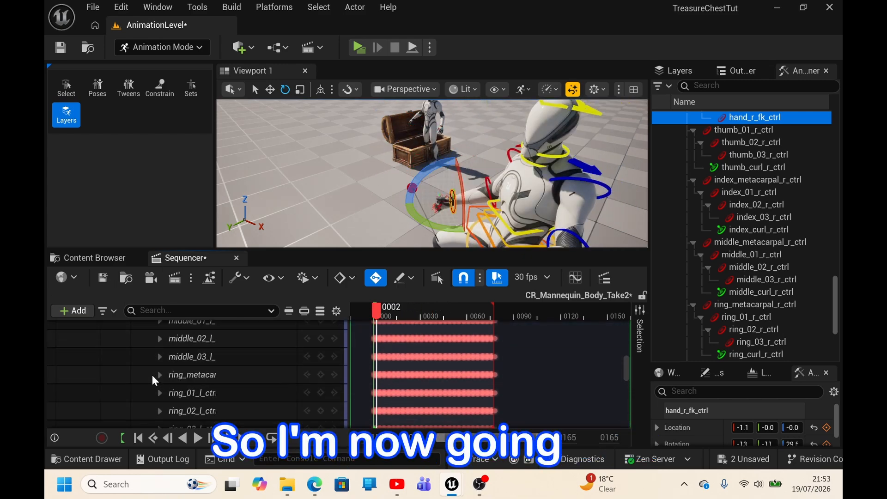
scroll(151, 375, "up", 10)
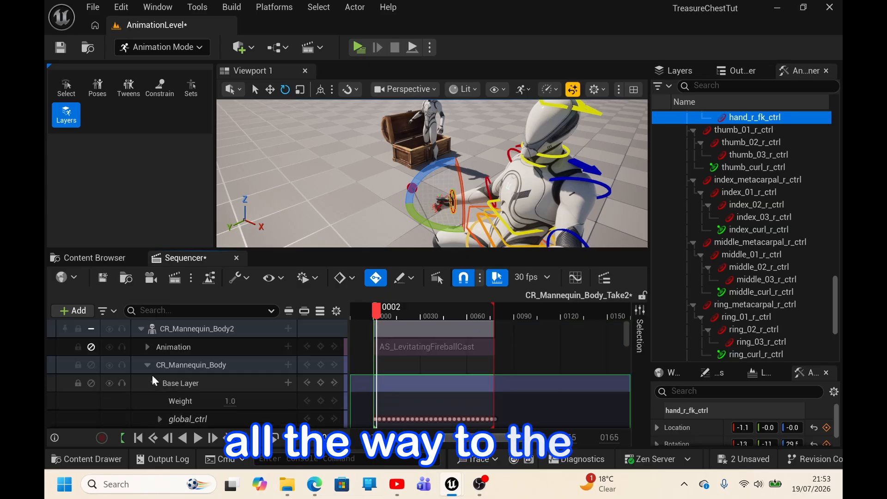
Step: Delete the Animation track under CR_Mannequin_Body2 and start baking its animation sequence, choosing the animation folder as destination
left_click(181, 351)
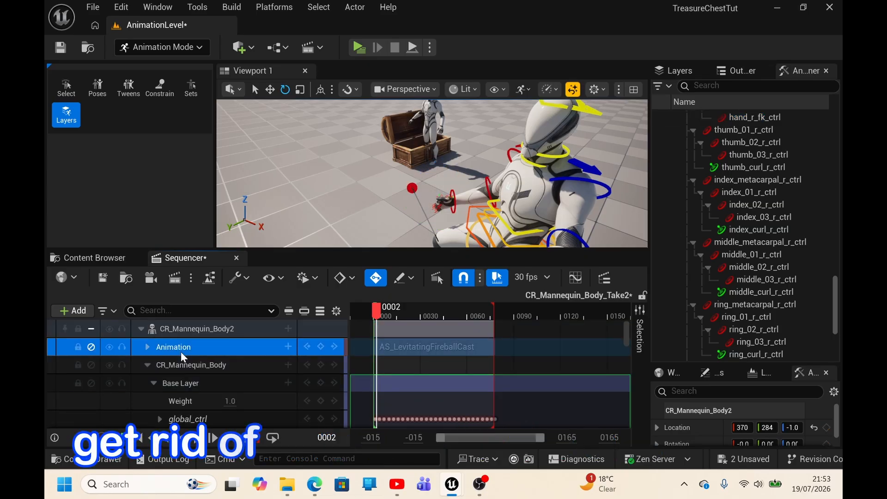
key("Delete")
right_click(212, 331)
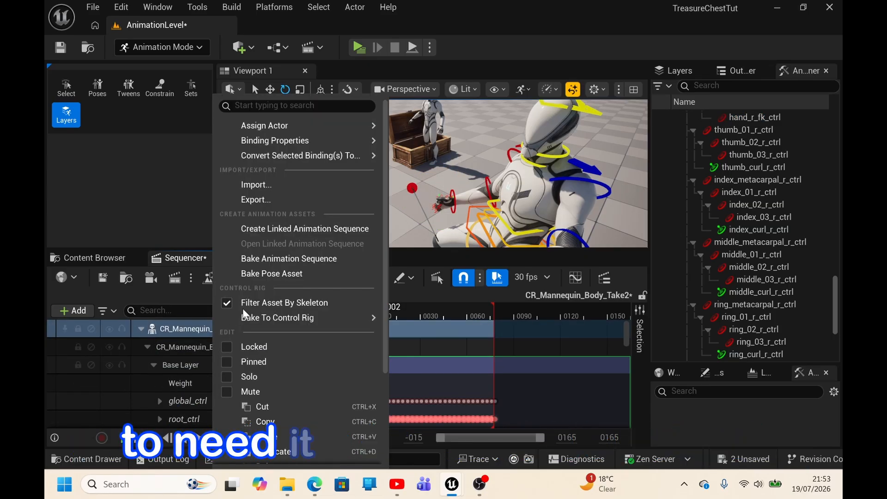
left_click(294, 264)
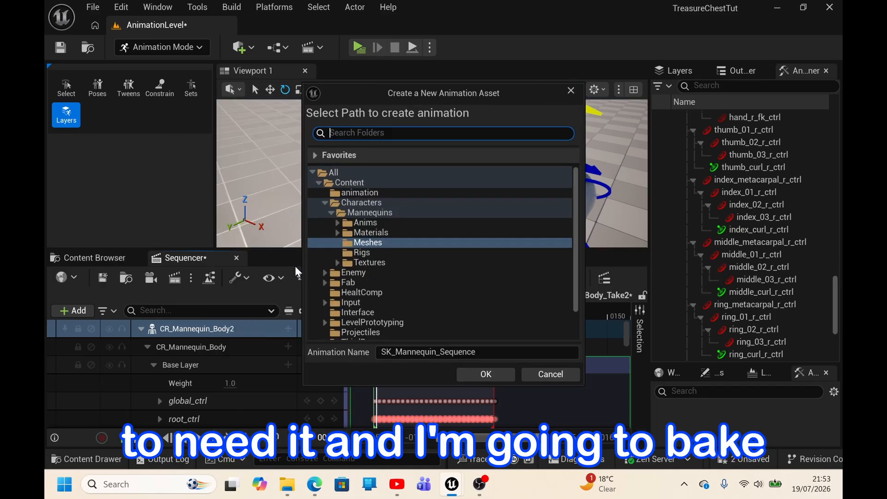
left_click(358, 194)
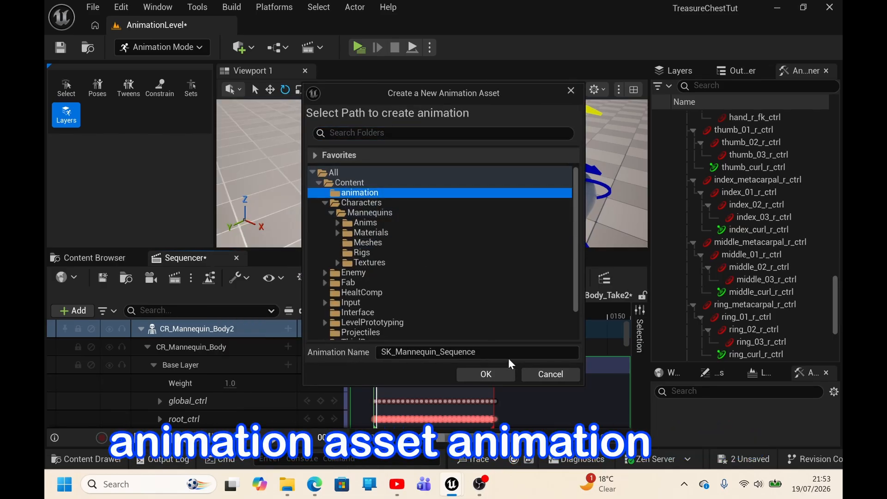
Step: Name the baked sequence A_BetterLevitationAttack and export it with the default options
type("A")
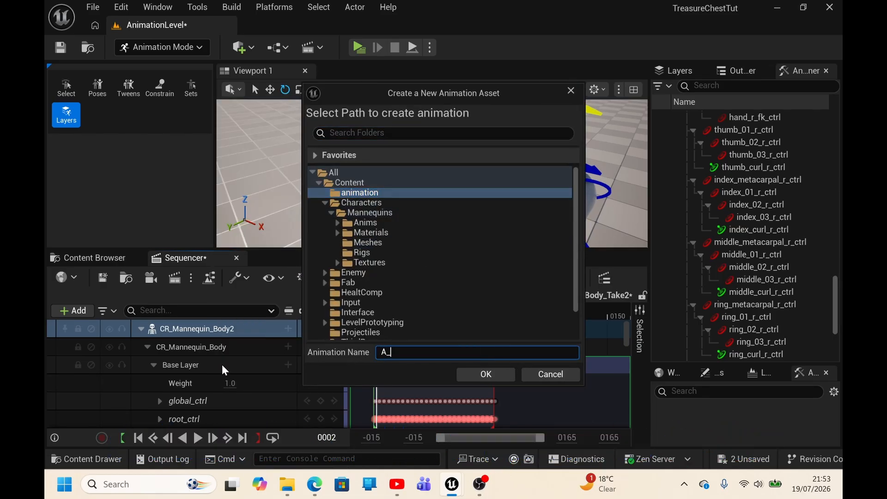
type("_Better")
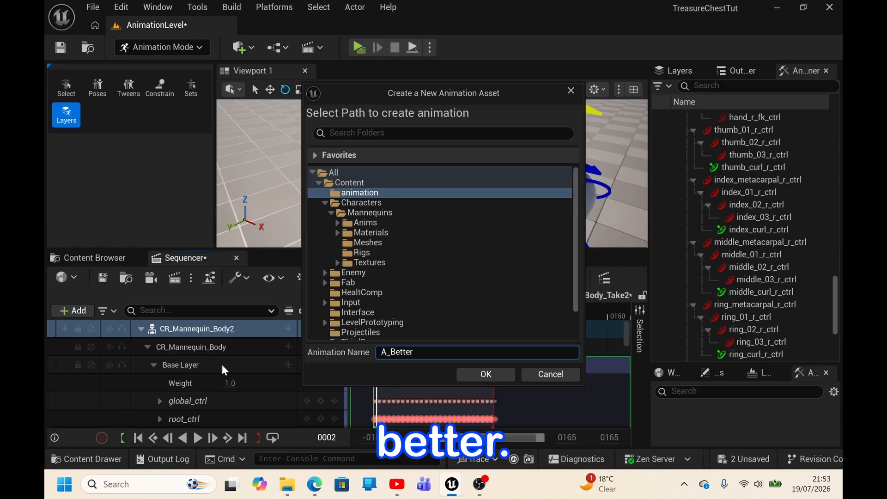
type("Levitati")
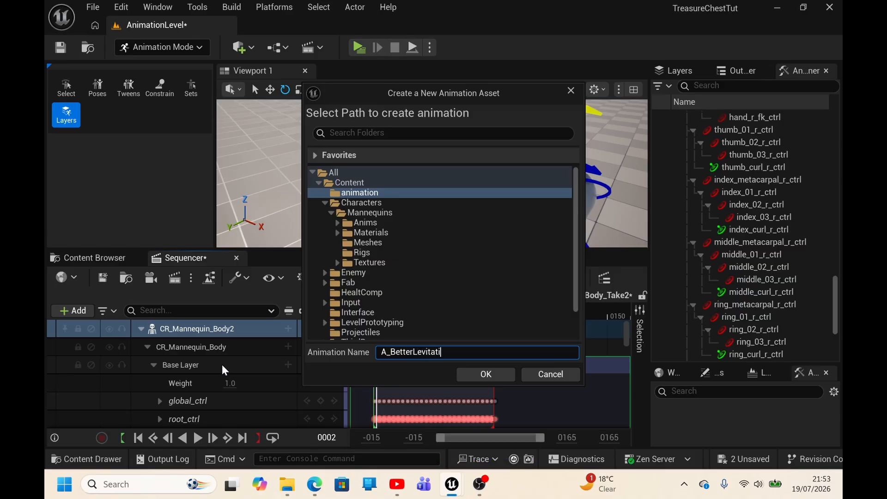
type("onAttack")
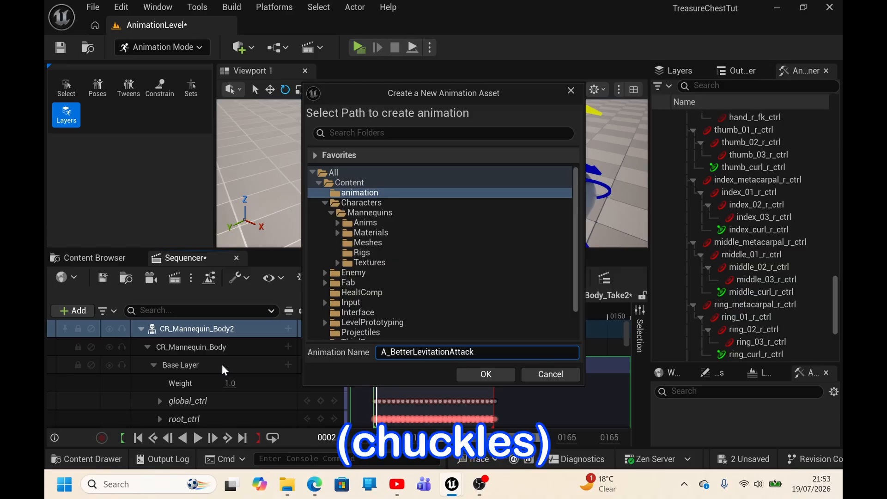
key("Return")
left_click(488, 376)
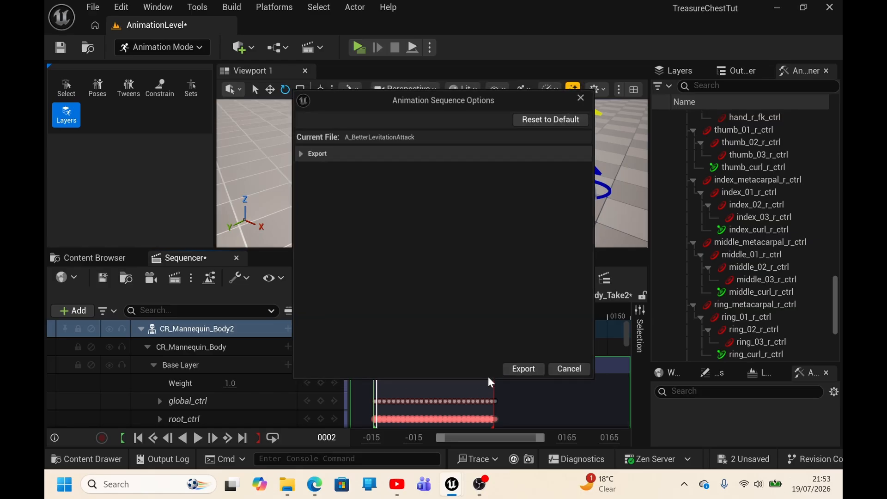
left_click(526, 374)
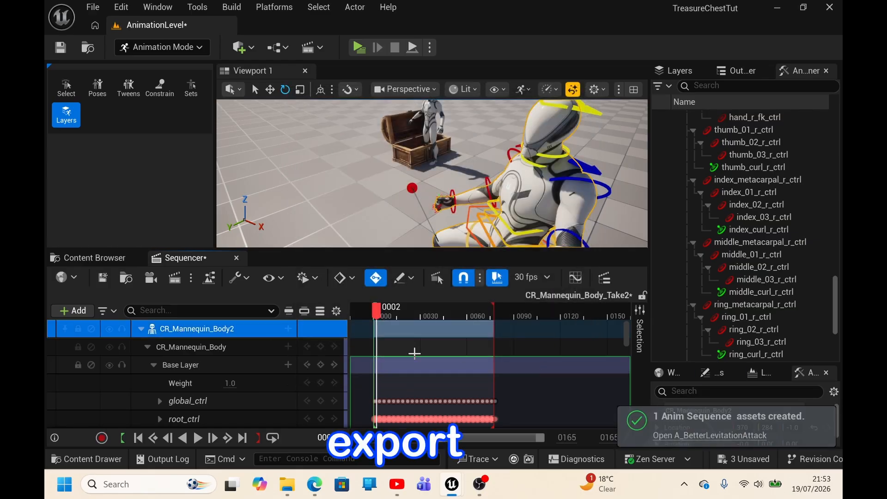
Step: Open A_BetterLevitationAttack from the animation folder, save the asset, and minimize its editor
left_click(118, 254)
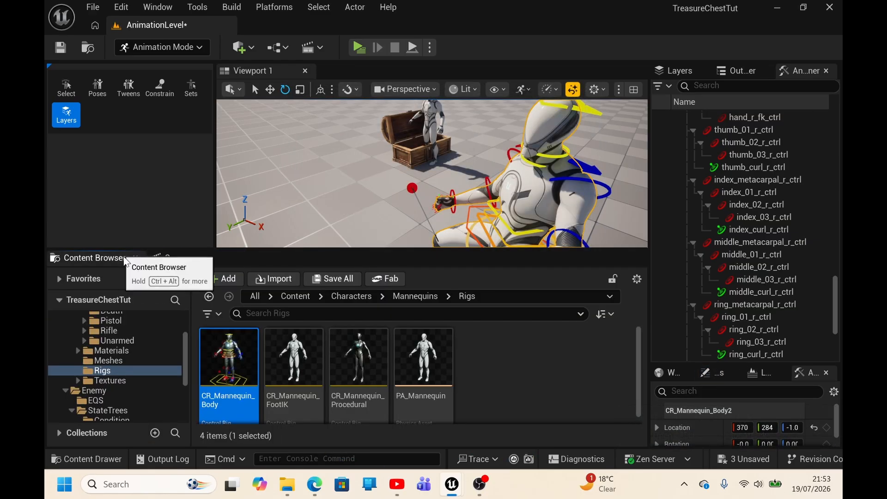
scroll(138, 344, "up", 3)
left_click(101, 337)
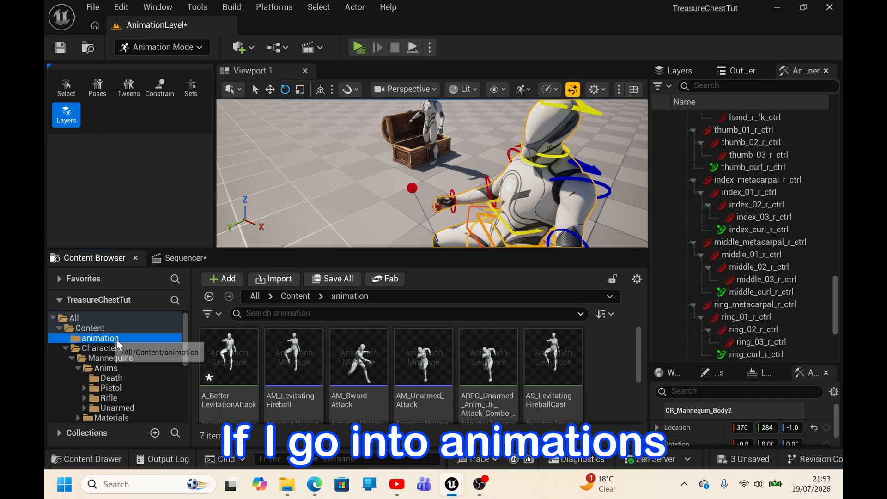
double_click(233, 352)
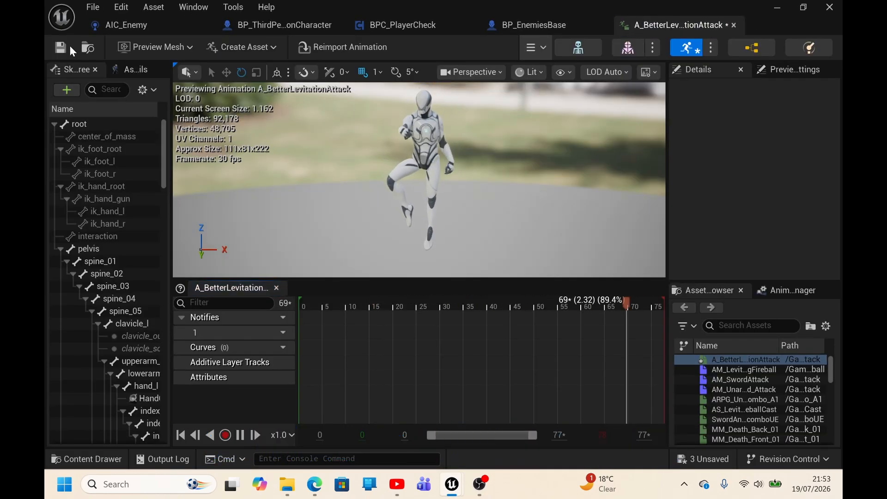
left_click(69, 45)
left_click(778, 9)
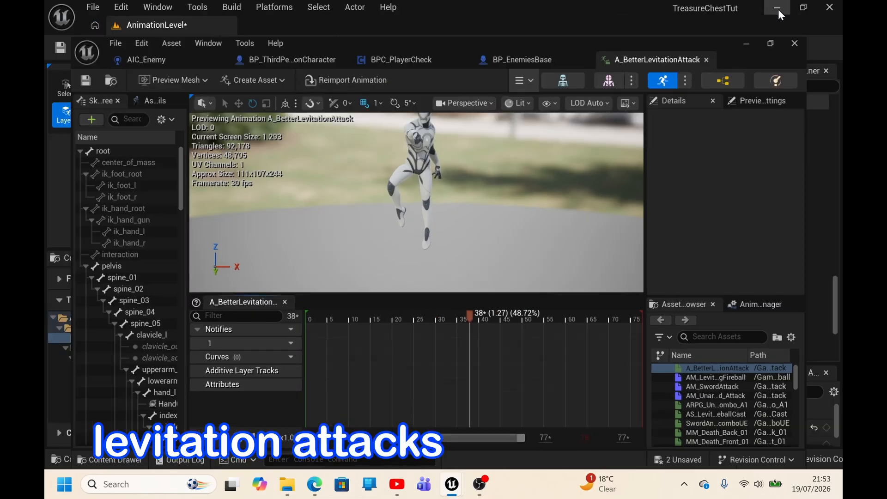
Step: Set the AM_LevitatingFireball montage's animation reference to A_BetterLevitationAttack, save the montage, and minimize its editor
left_click(313, 384)
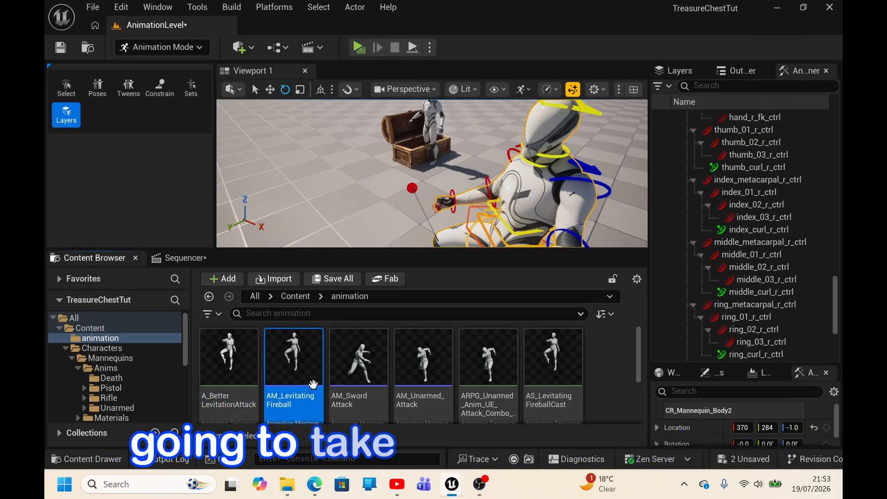
double_click(313, 384)
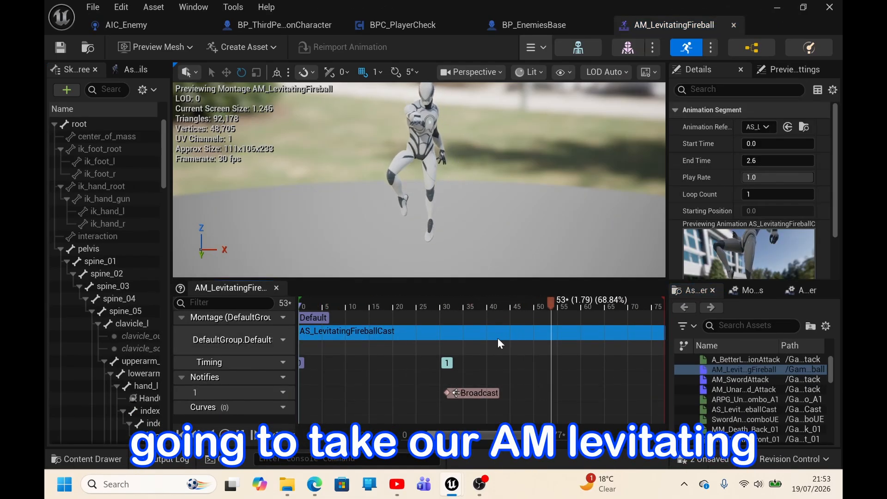
left_click(763, 126)
left_click(752, 253)
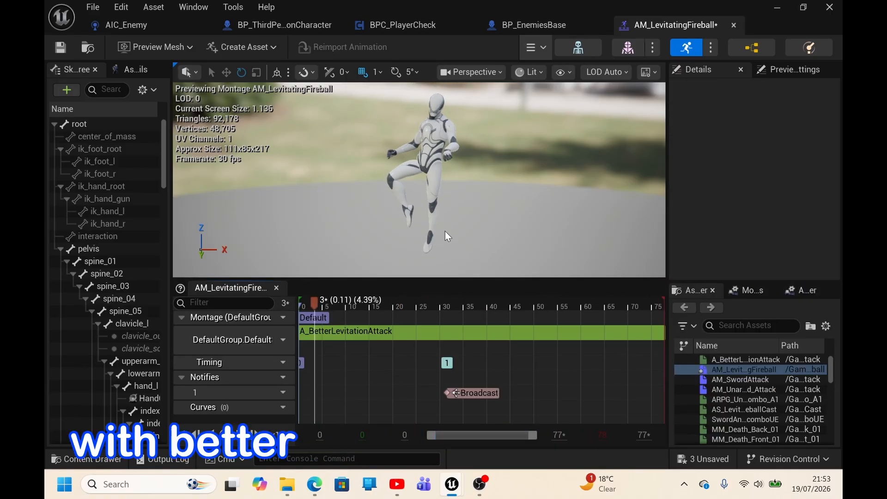
left_click(59, 46)
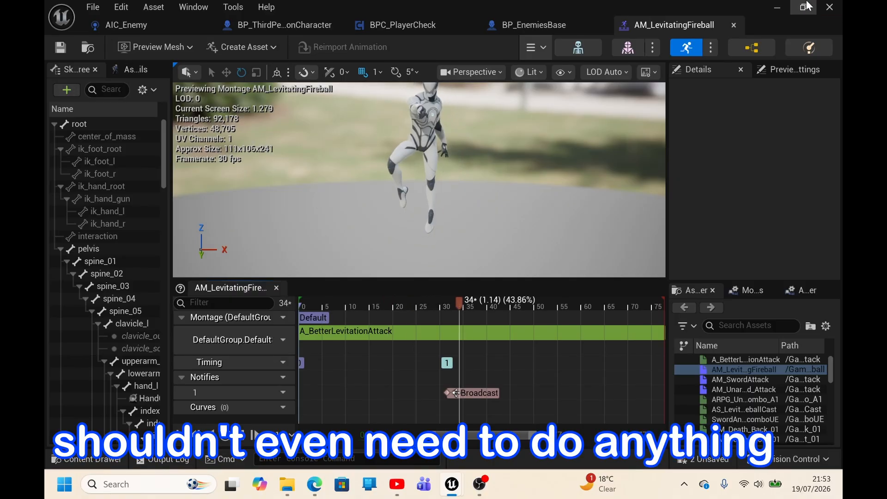
left_click(777, 7)
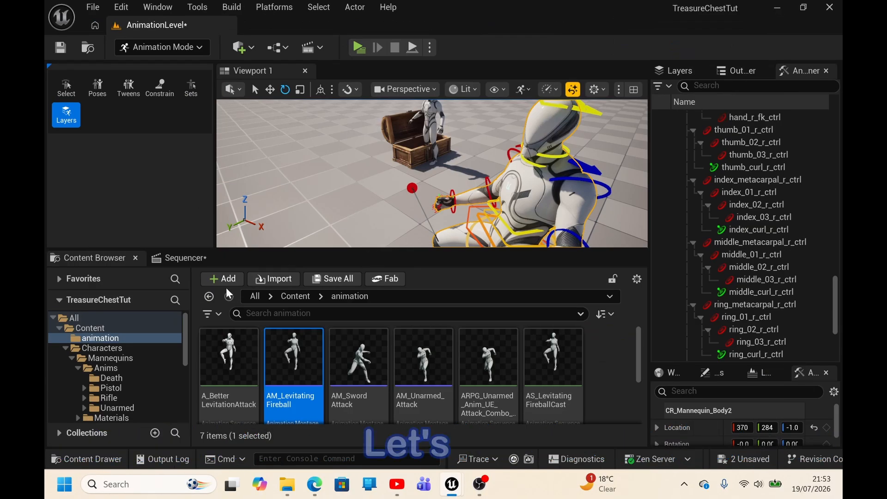
Step: Open the Lvl_ThirdPerson level from the ThirdPerson folder, saving the pending changes
left_click(123, 319)
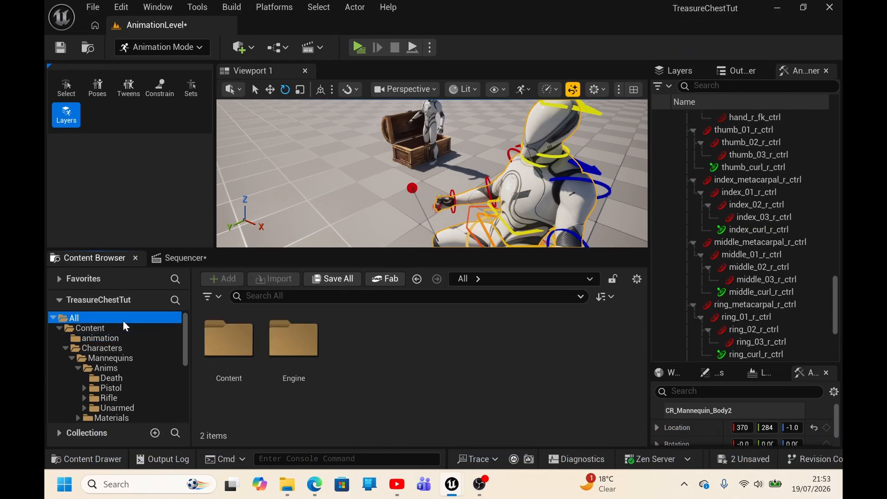
left_click(118, 326)
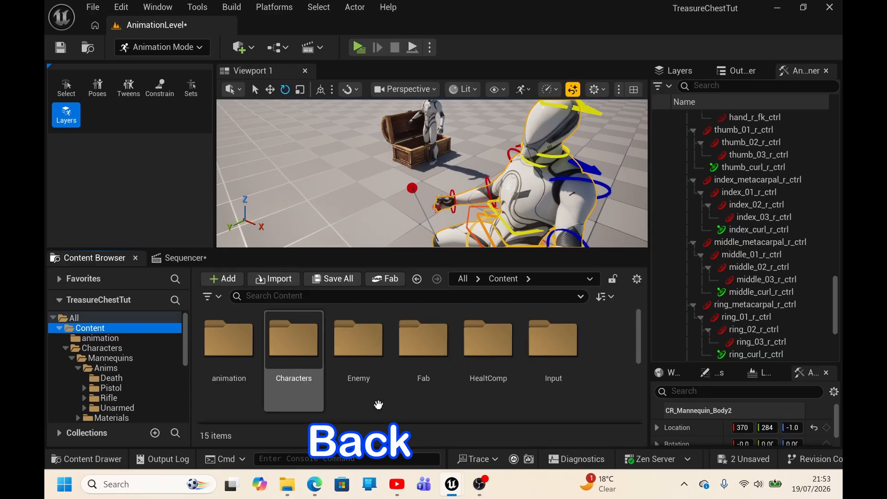
scroll(395, 400, "down", 3)
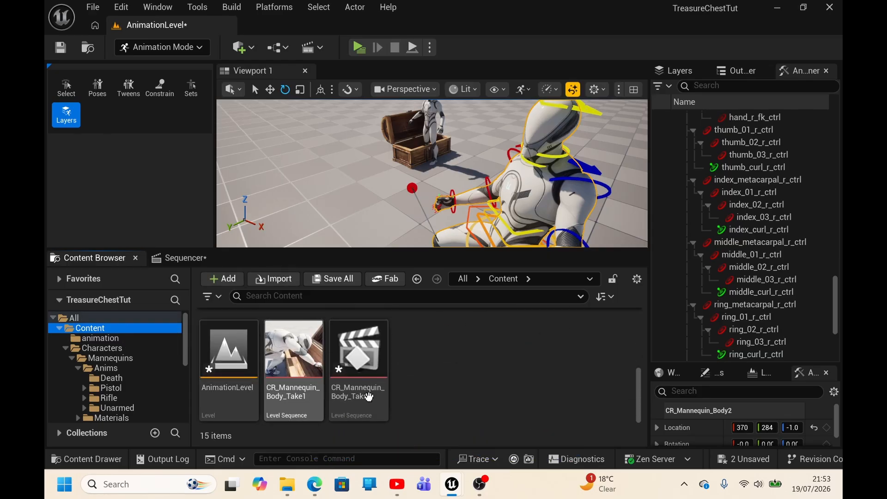
scroll(457, 395, "up", 3)
double_click(446, 356)
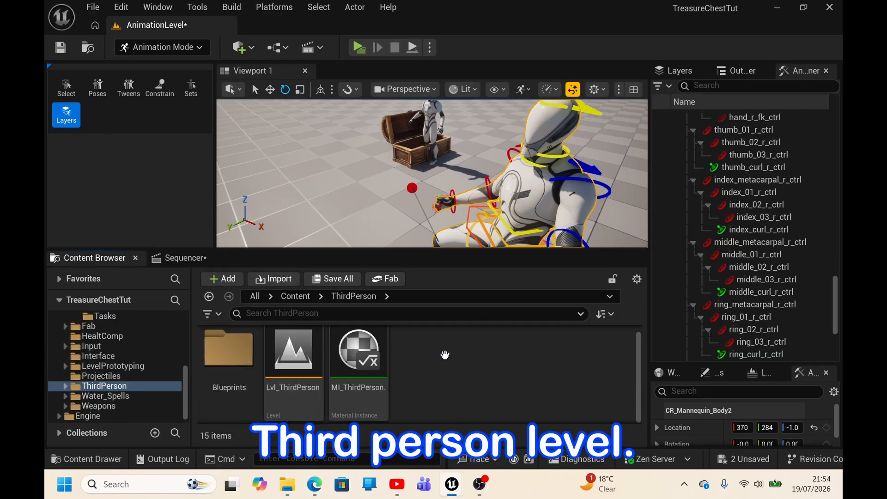
double_click(307, 368)
left_click(483, 383)
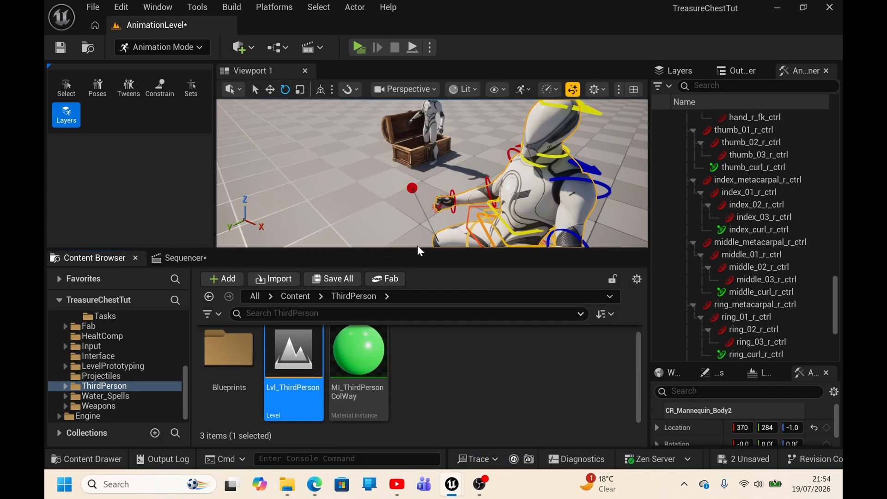
Step: Play the level in a preview and run the character past the chests toward the enemies to trigger their attack
right_click_drag(422, 224, 451, 208)
scroll(424, 232, "up", 10)
key("s")
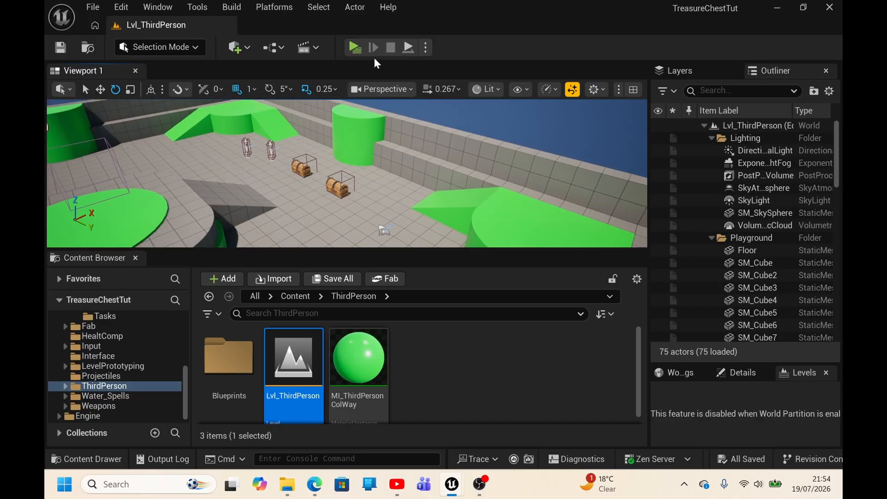
key("alt+p")
left_click(416, 170)
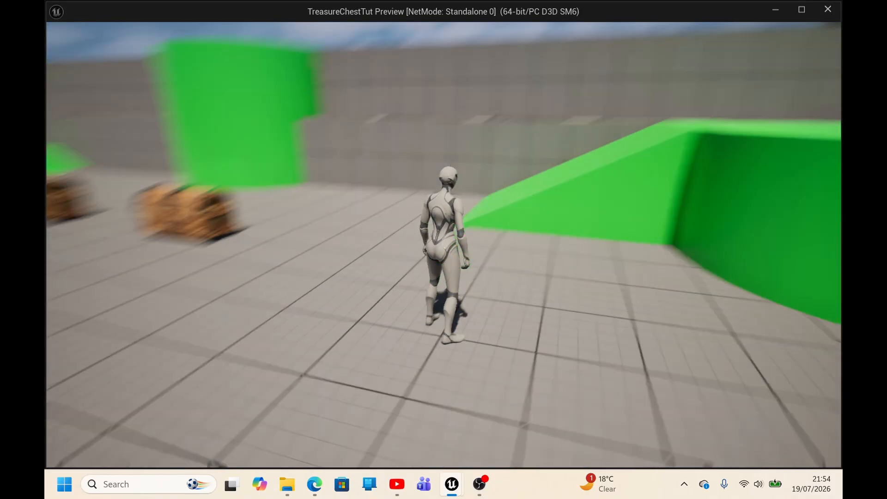
key("w")
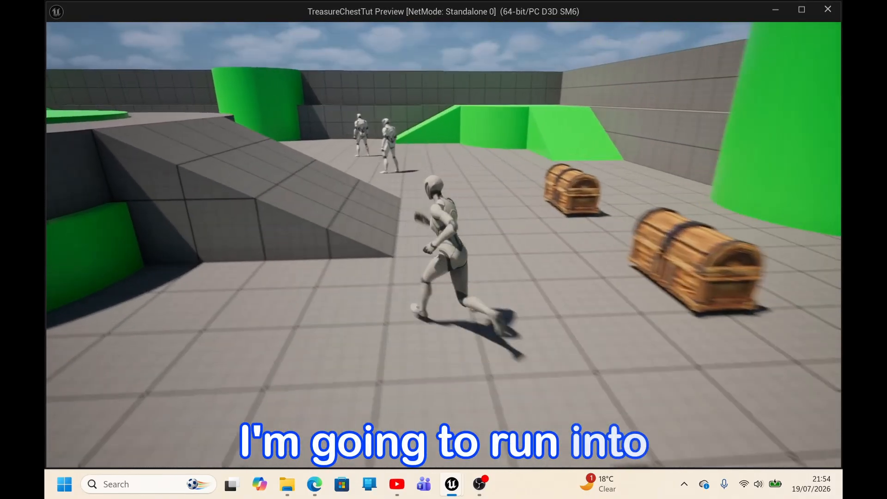
key("d")
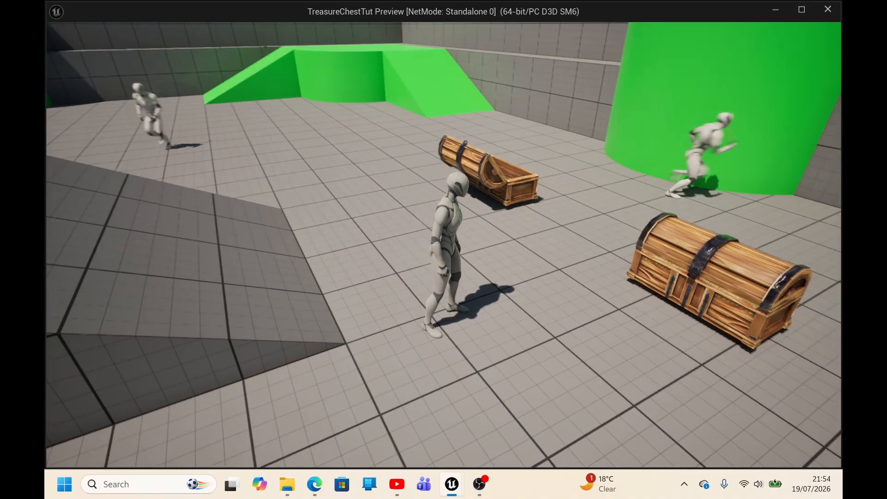
Step: Move the character around the closed chest to face the levitating enemy and examine its fireball cast animation
key("w")
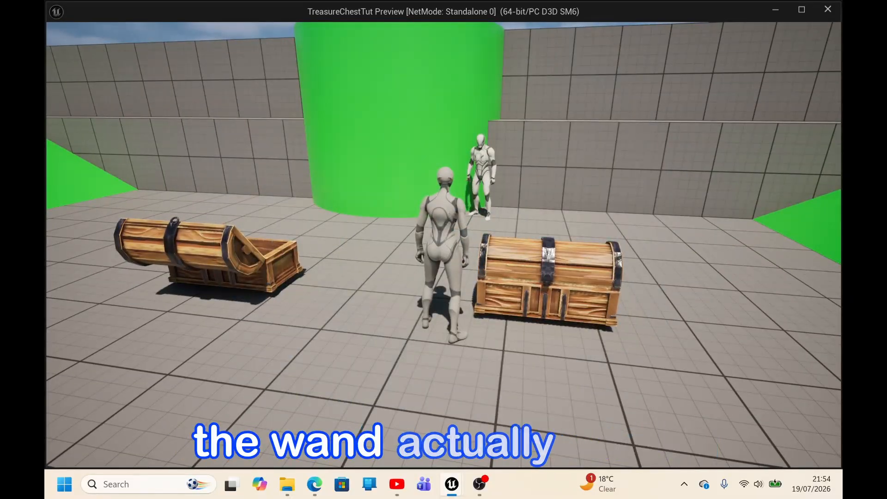
key("d")
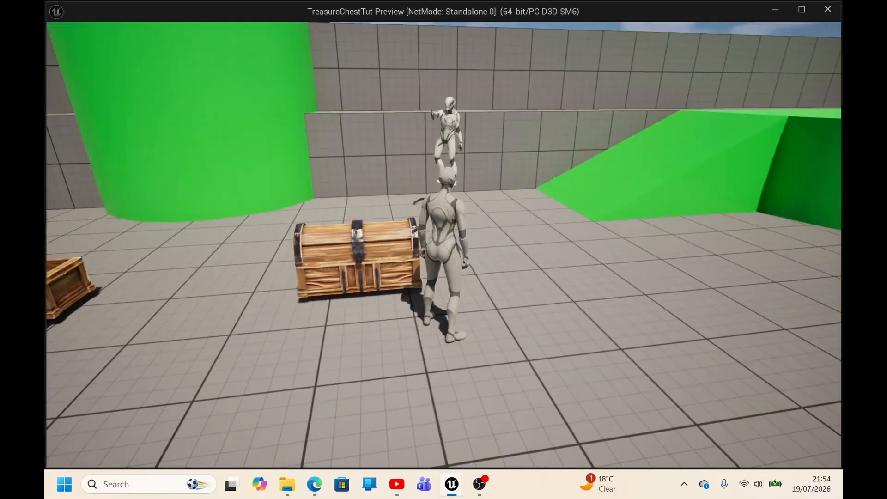
key("d")
key("w")
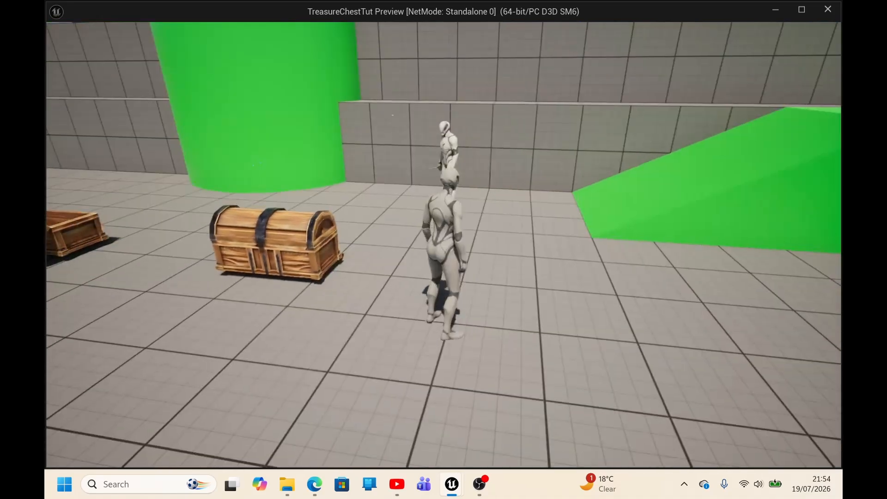
key("d")
key("w")
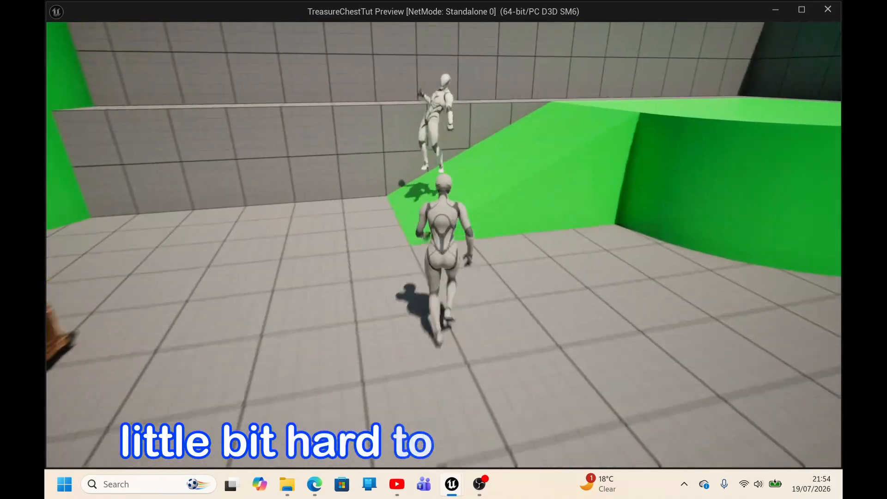